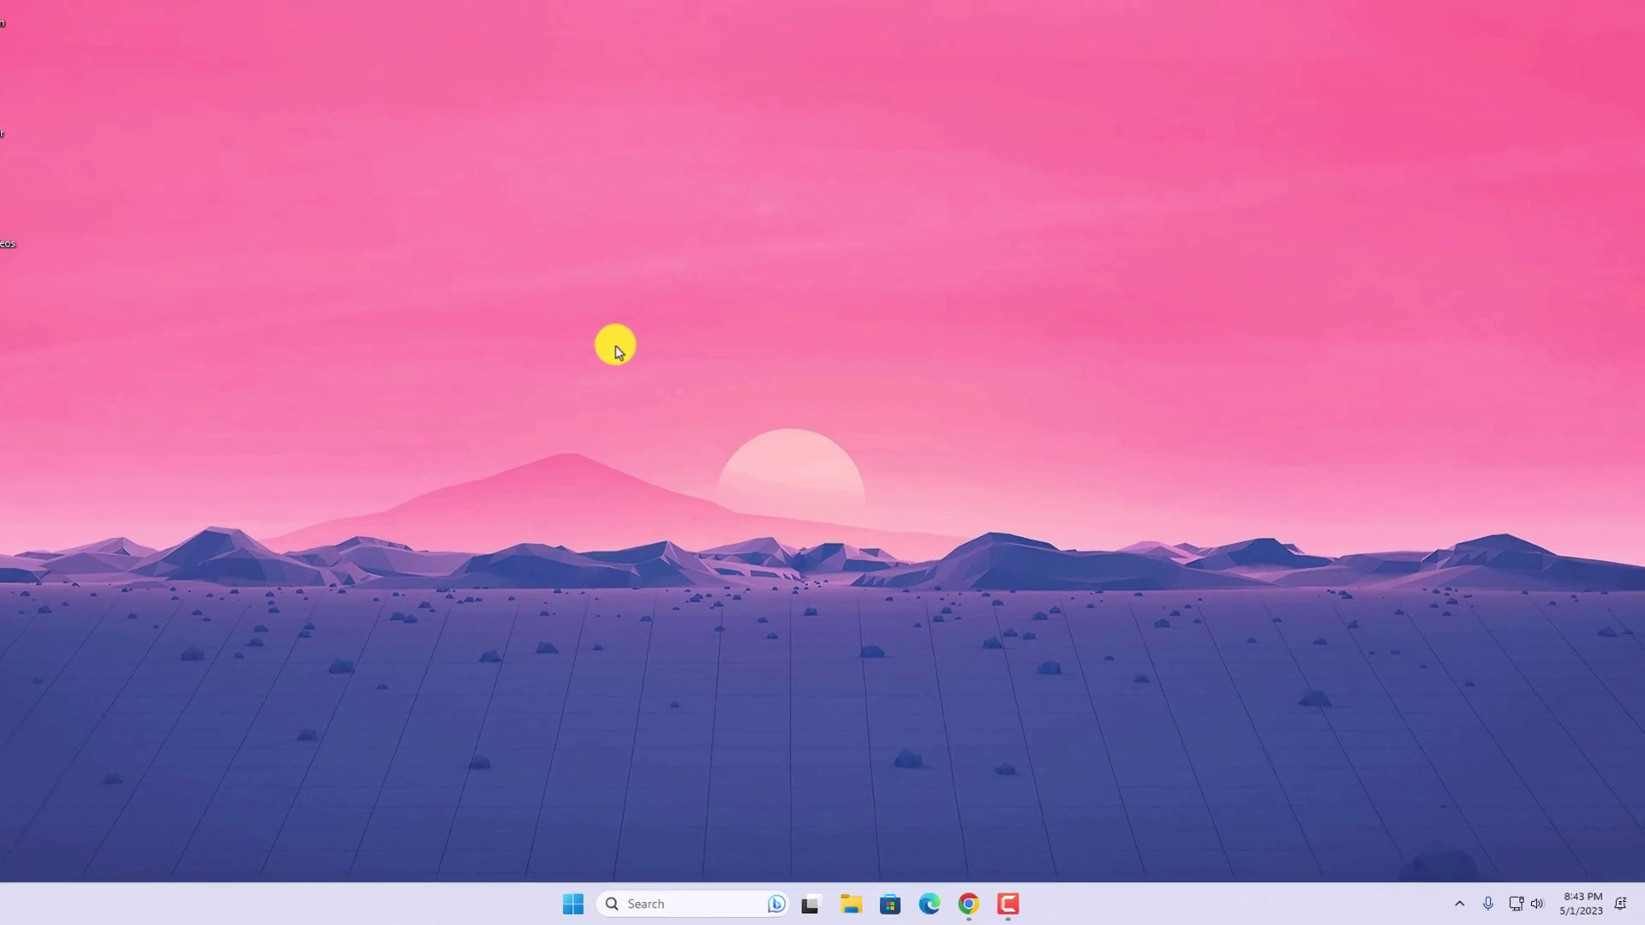
Search Google for 'recuva' and open CCleaner's Download Recuva page.
left_click(994, 905)
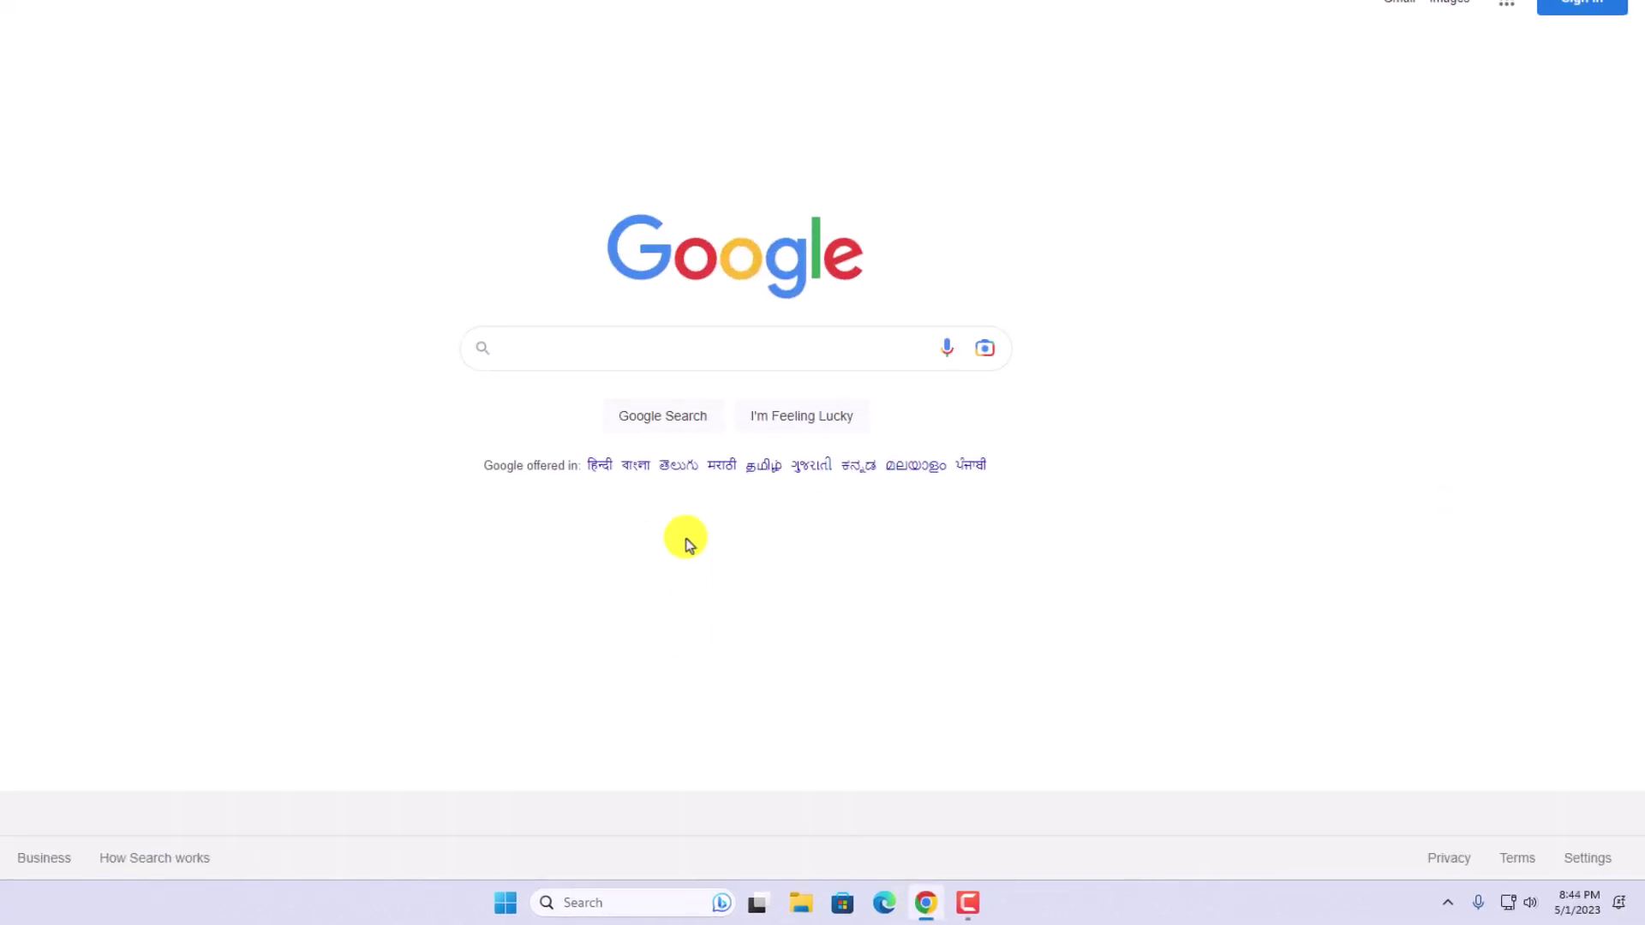
left_click(628, 365)
type("recuva")
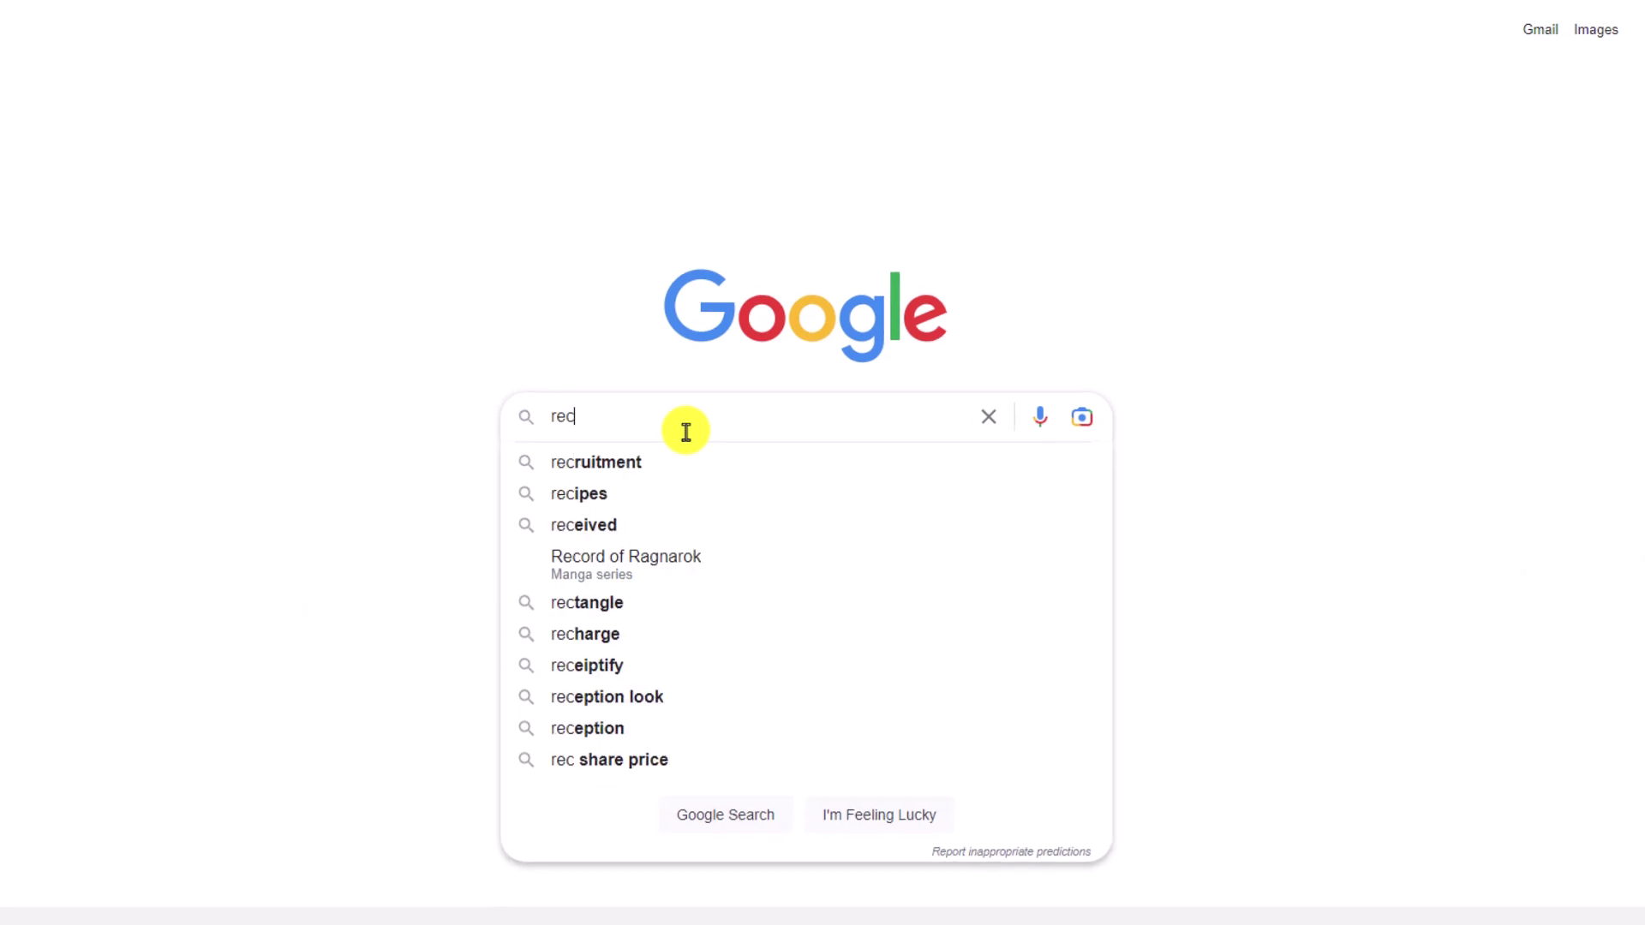
key("Return")
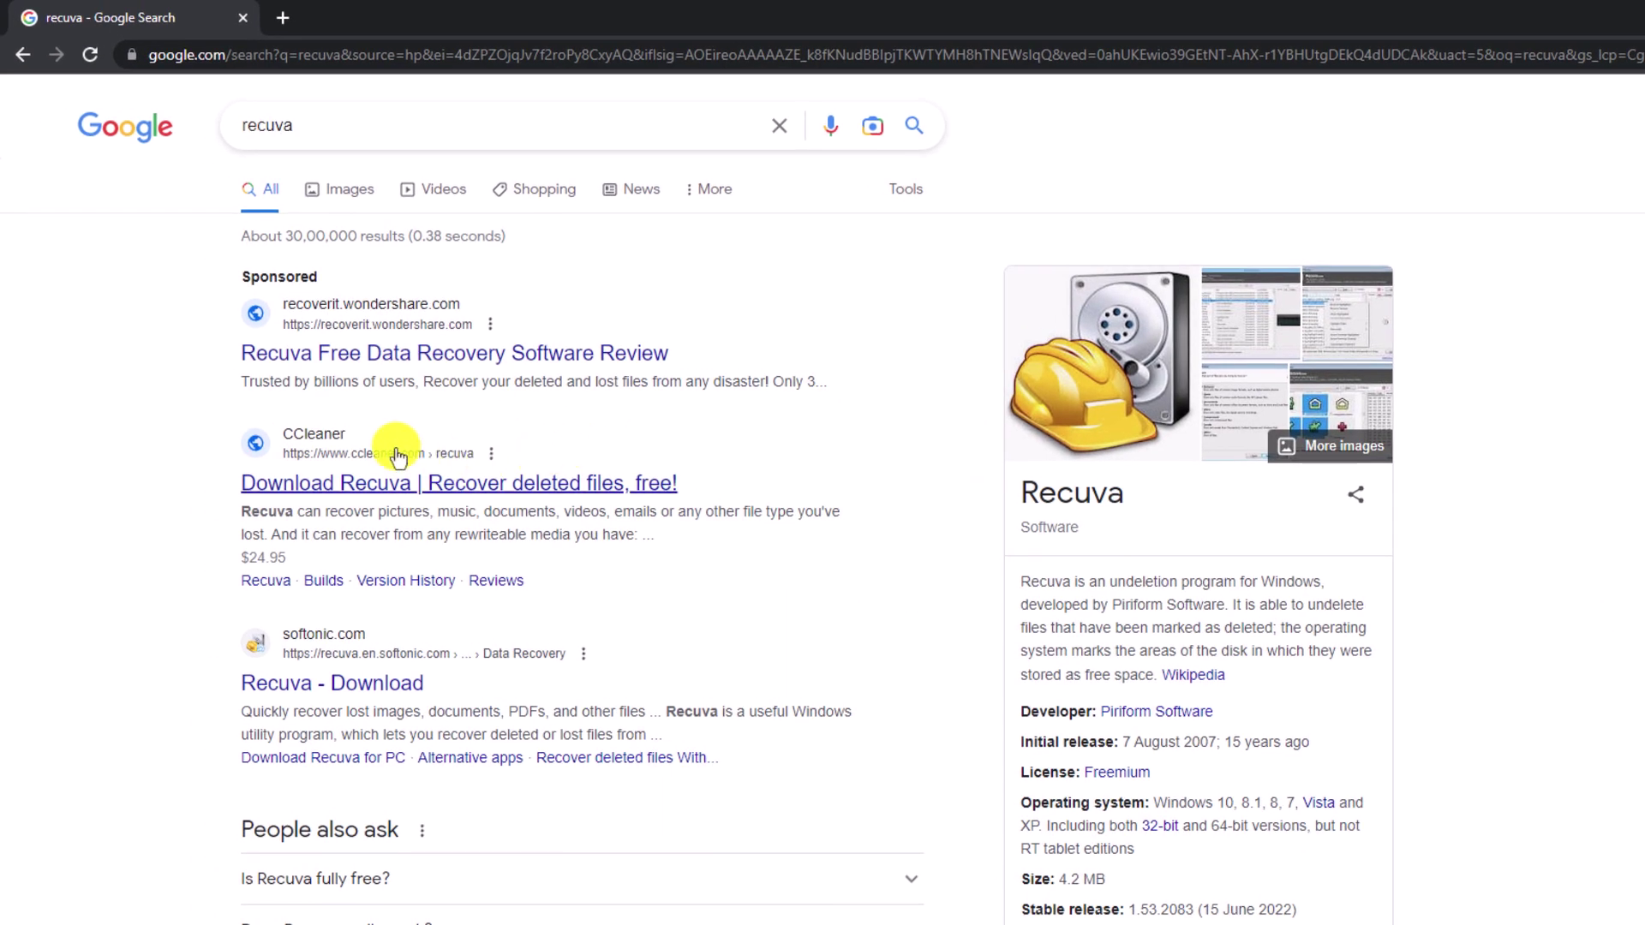
left_click(489, 485)
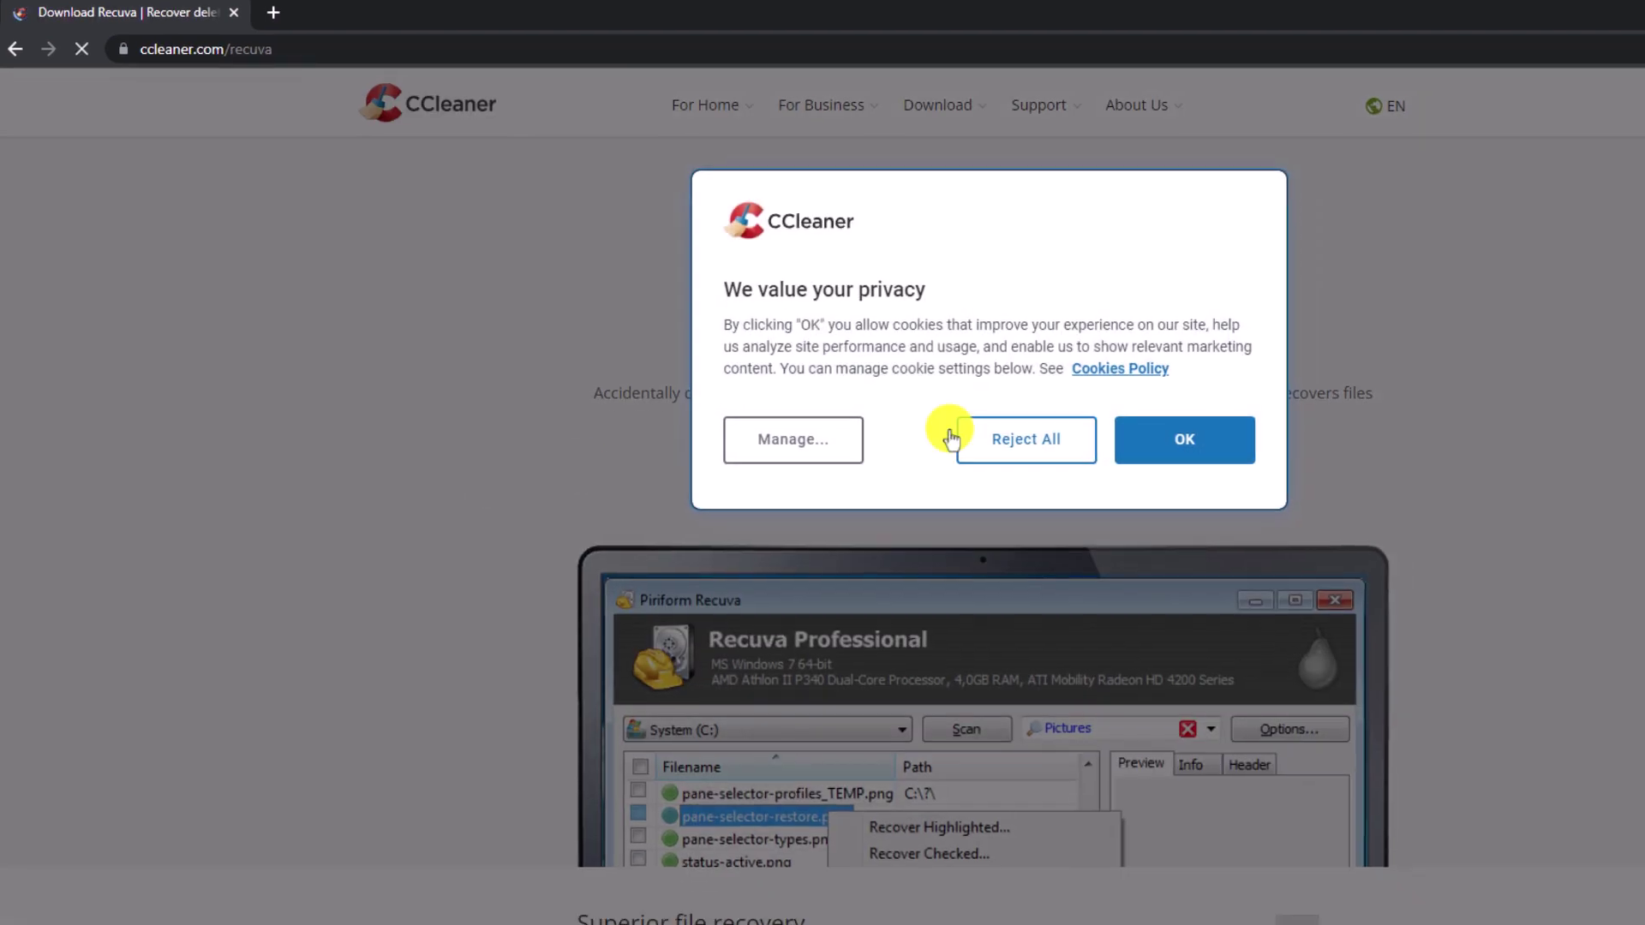
Reject cookies, download the free Recuva installer and run rcsetup153.exe.
left_click(948, 433)
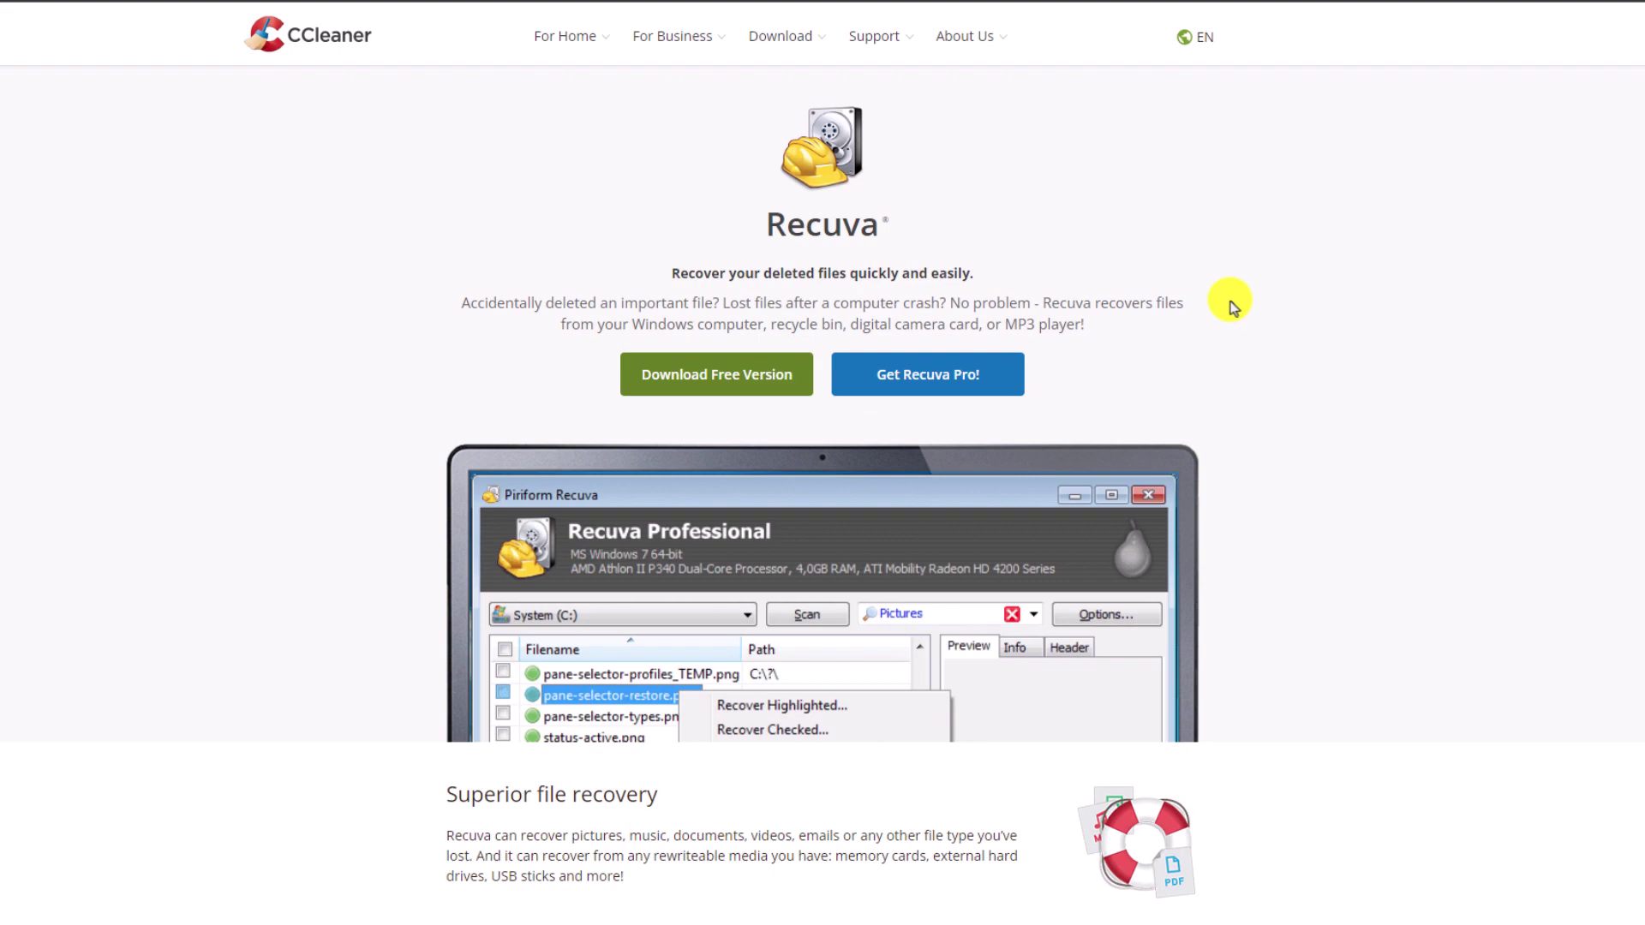
left_click(677, 378)
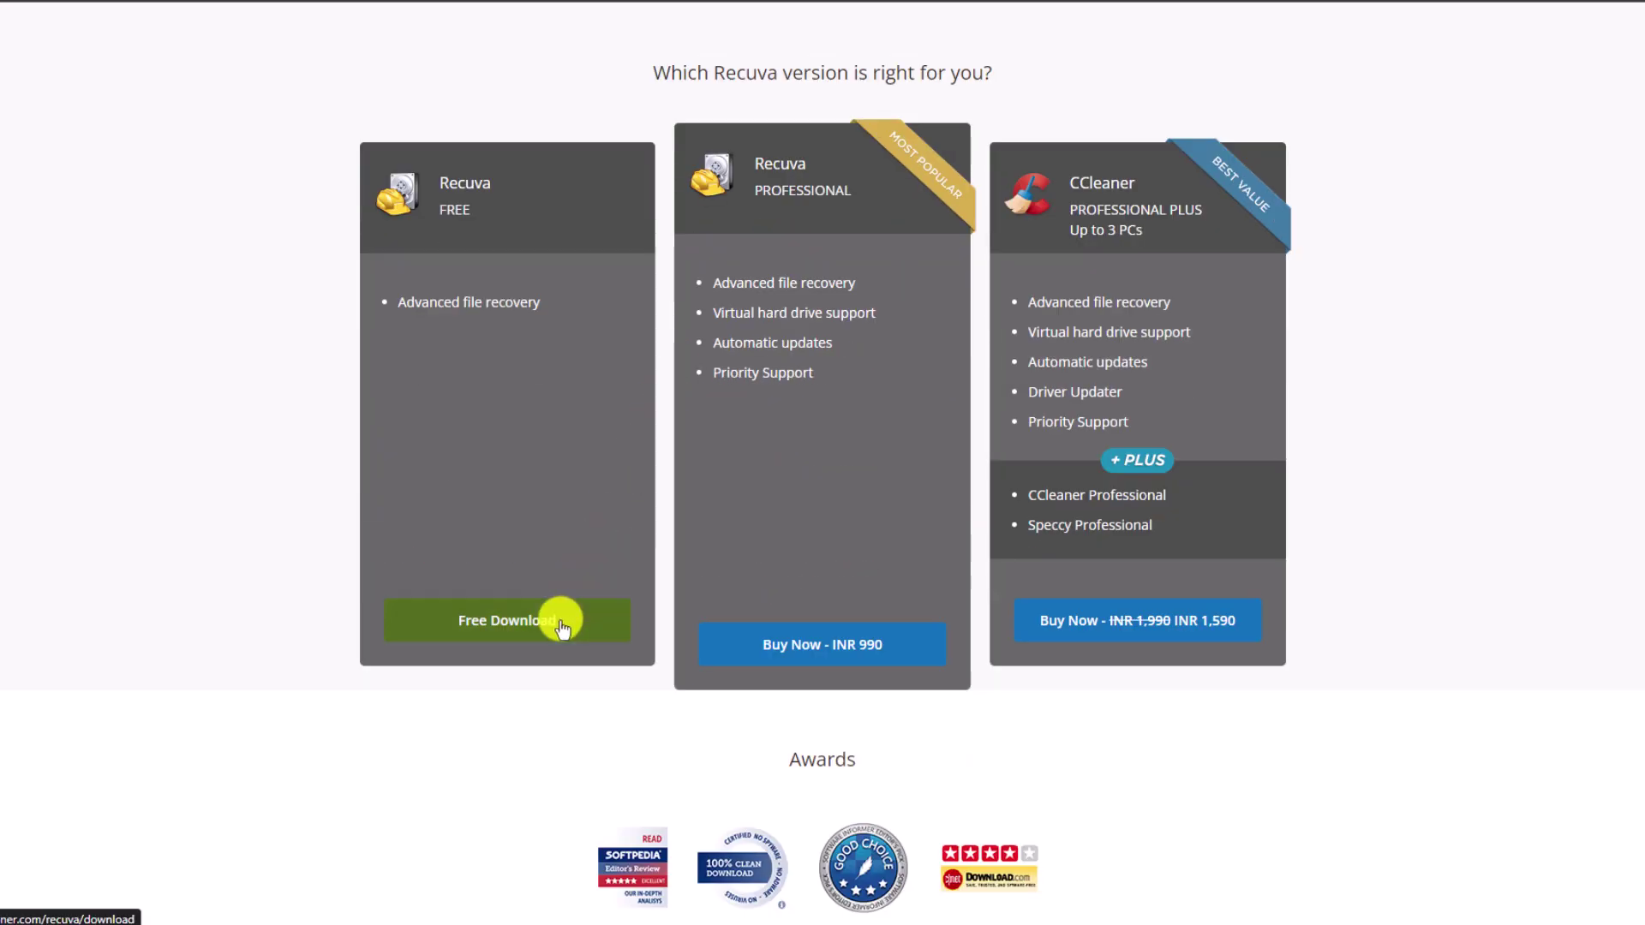
left_click(558, 620)
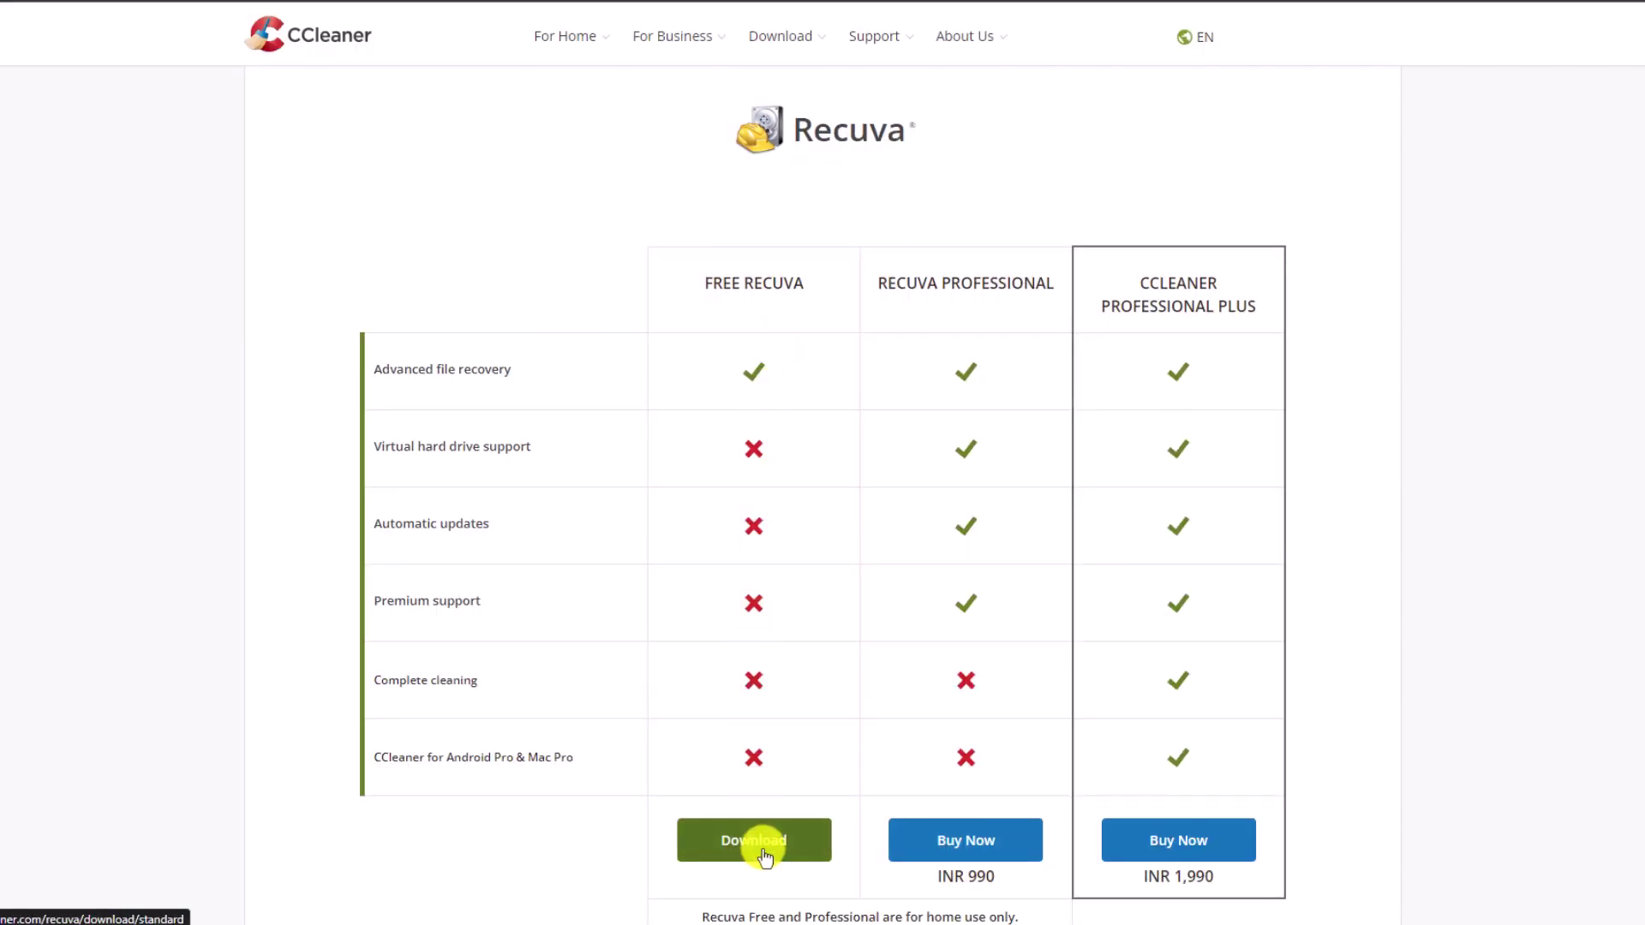
left_click(765, 857)
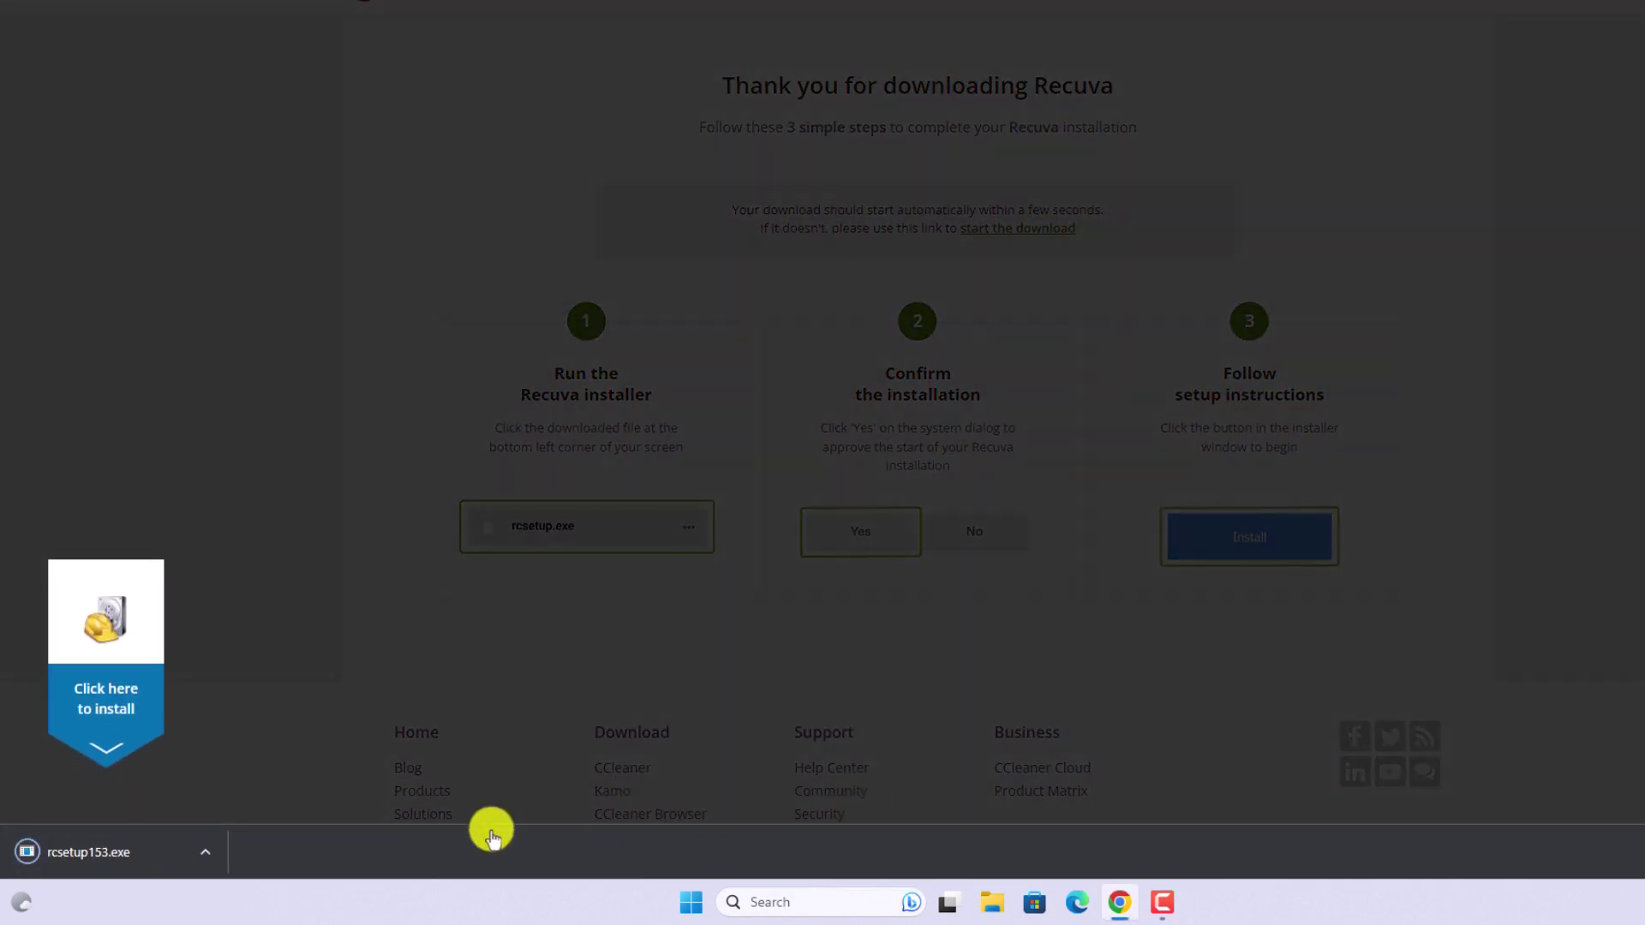
left_click(212, 855)
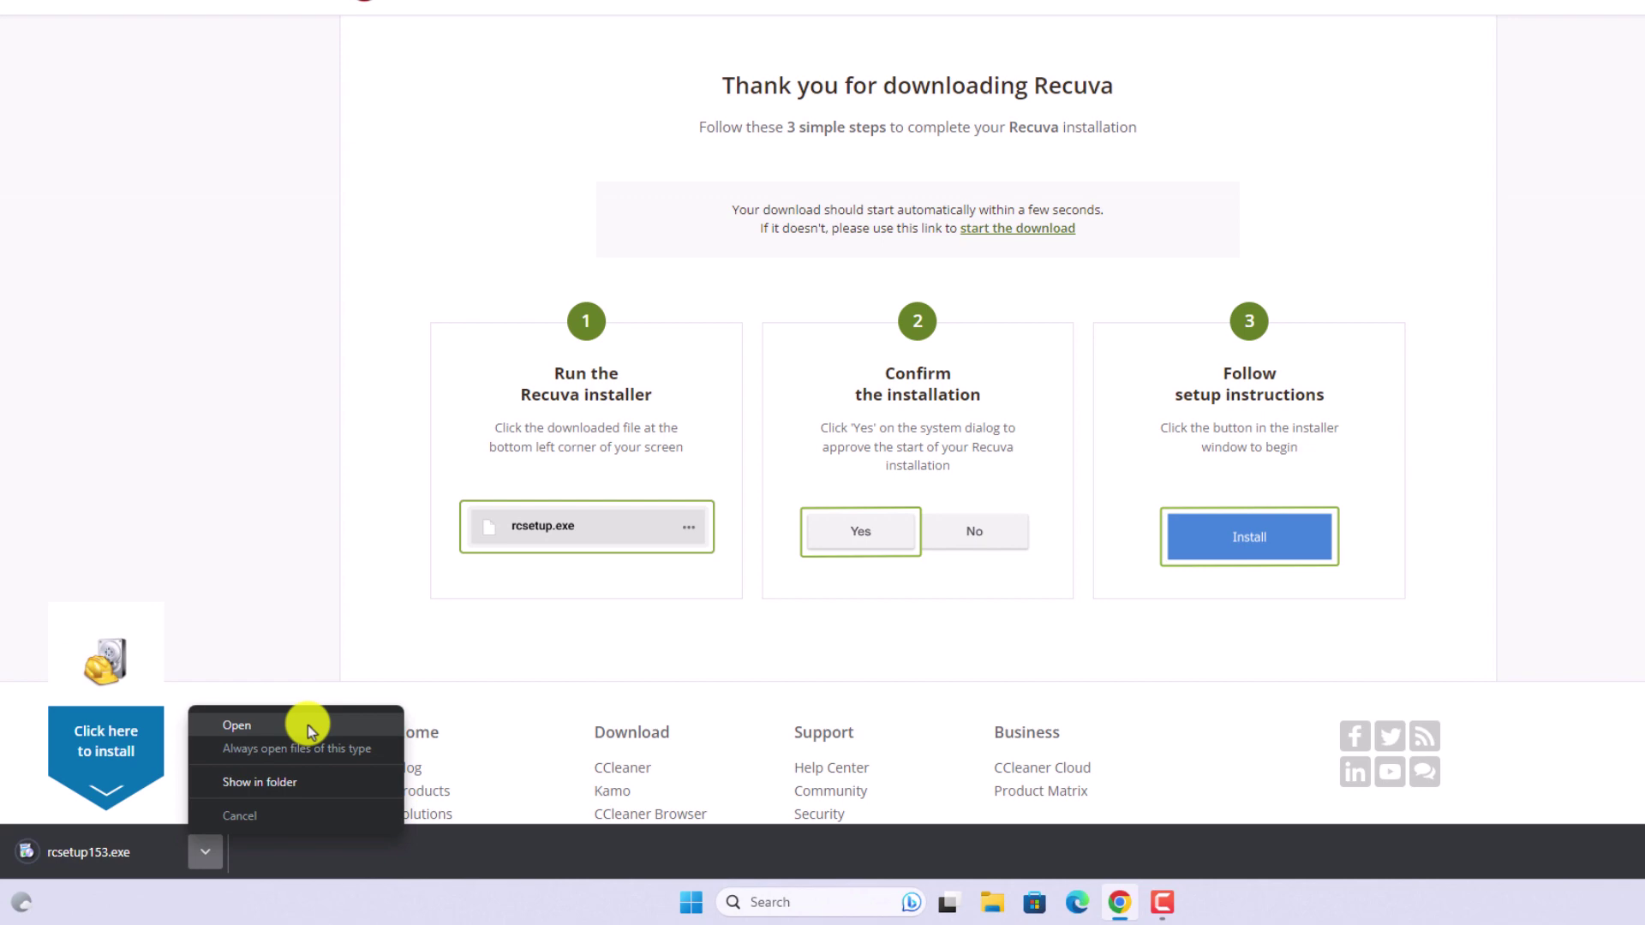
left_click(307, 724)
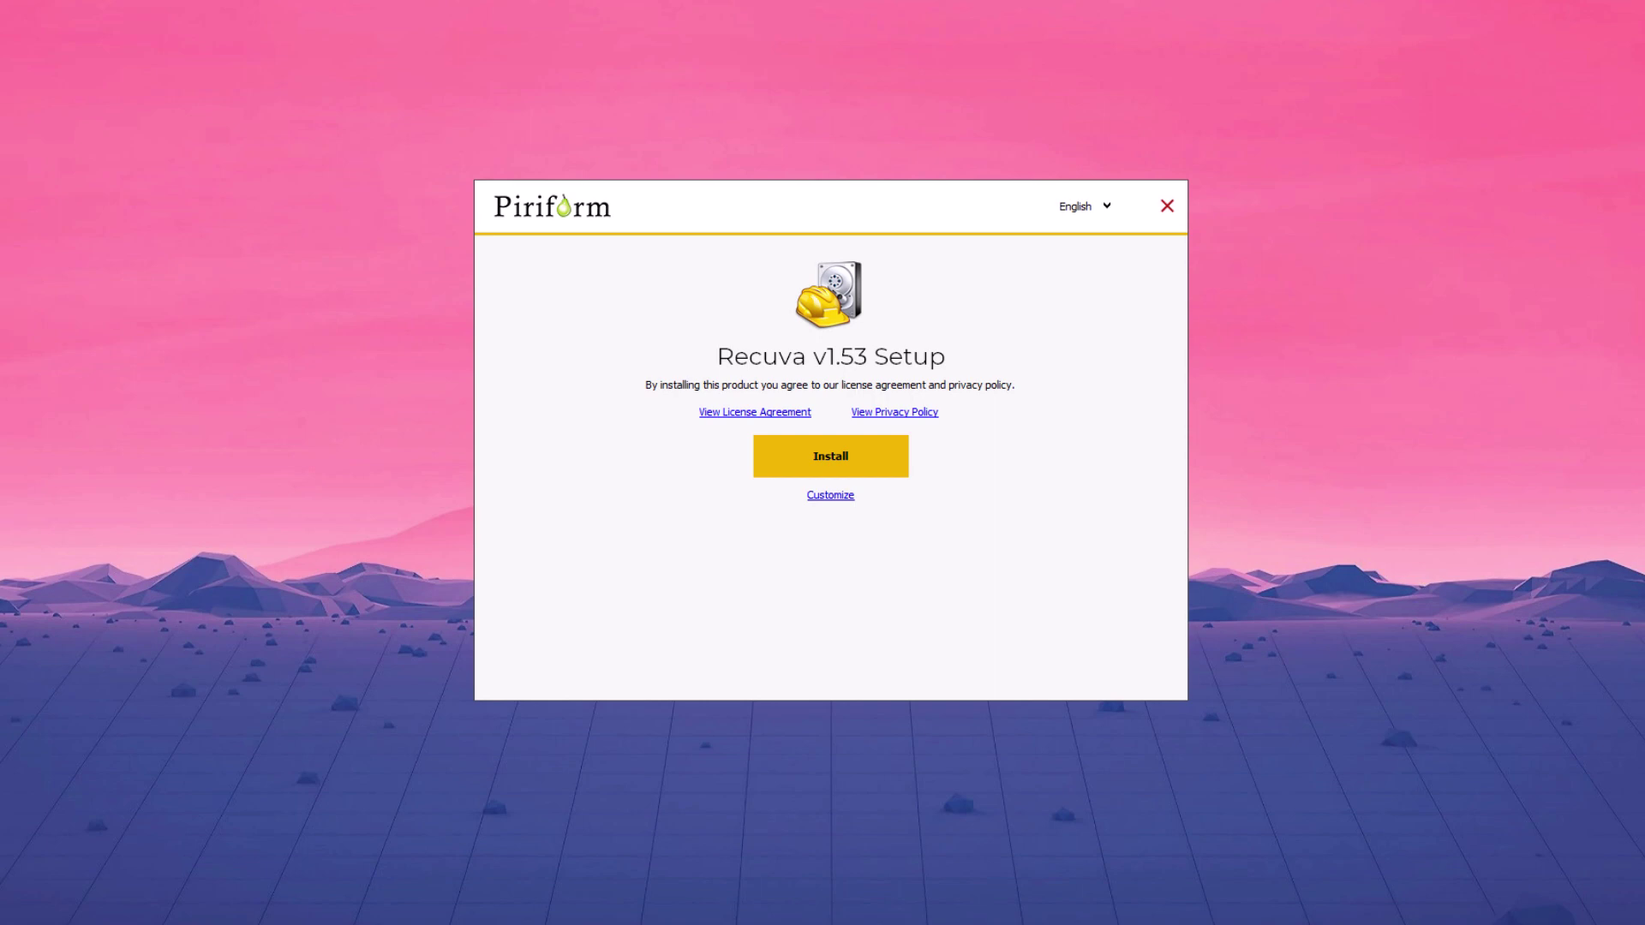
Install Recuva v1.53 from the Customize options with desktop, Start Menu and deleted-file scan options.
left_click(818, 502)
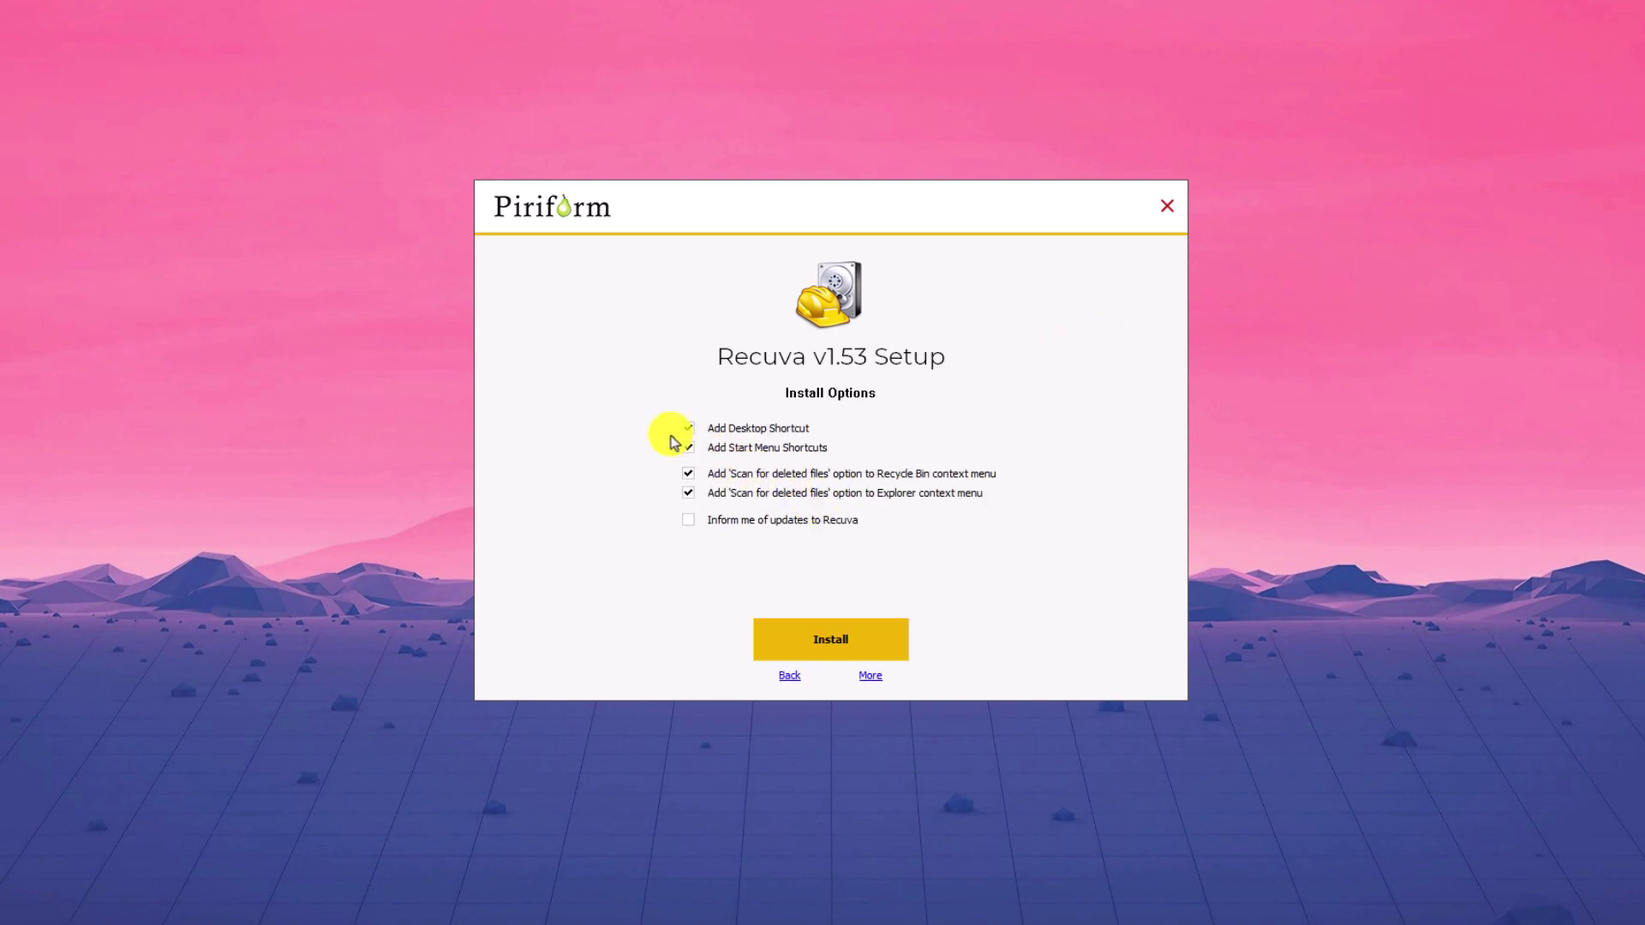
left_click(829, 649)
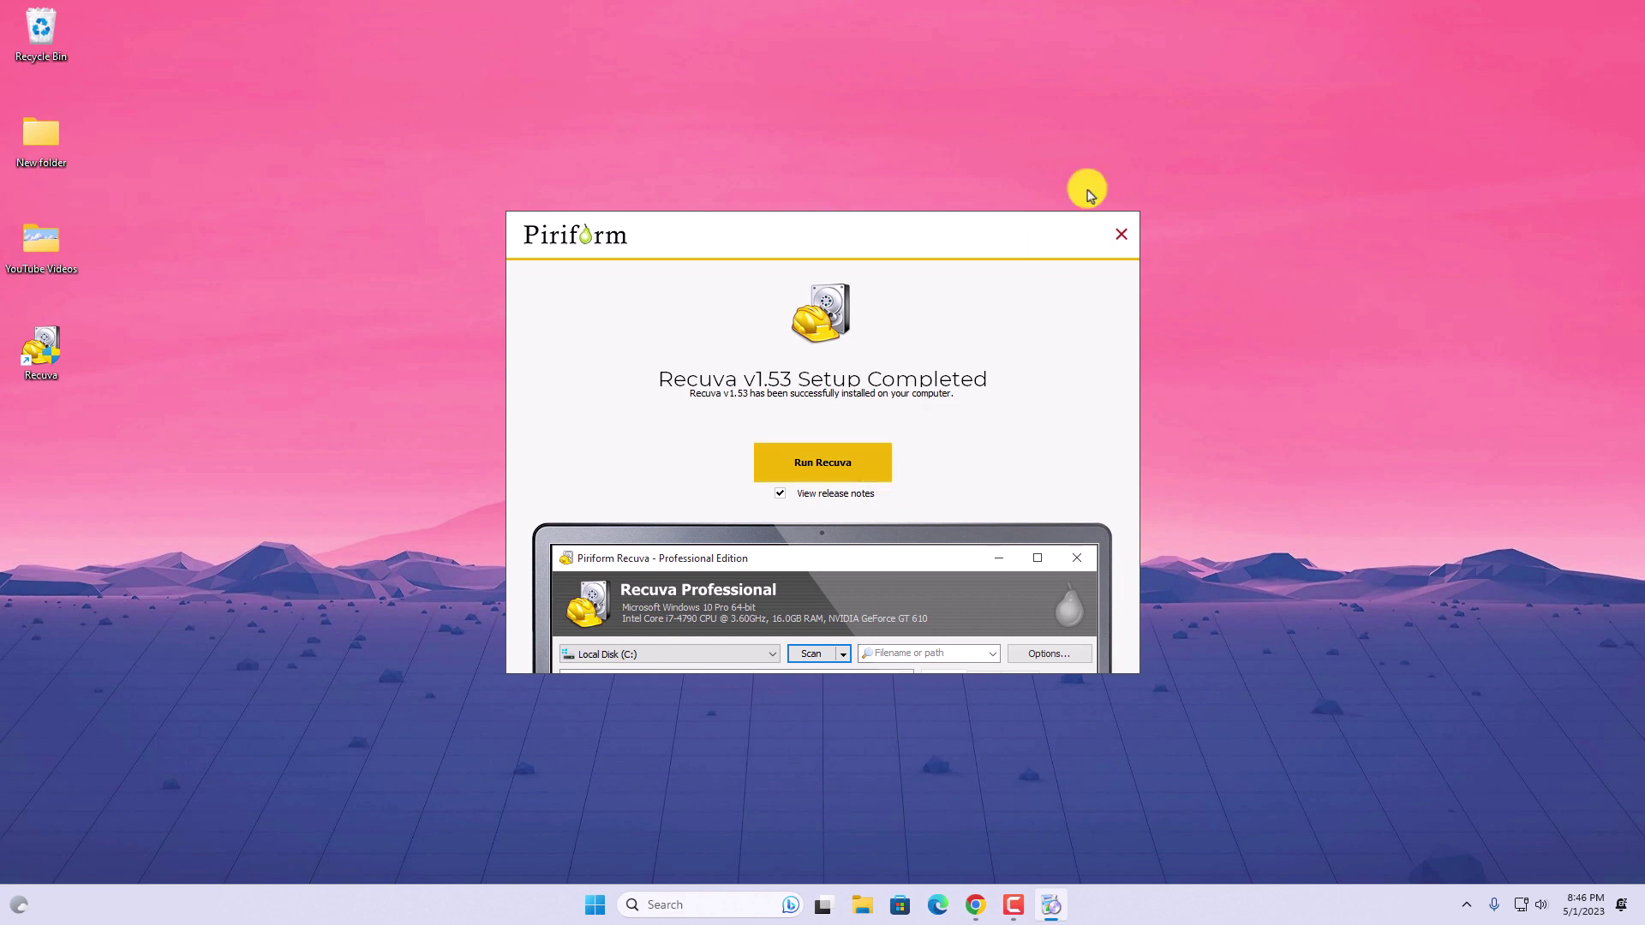
Close the setup window and delete all four videos in the YouTube Videos folder.
left_click(1122, 234)
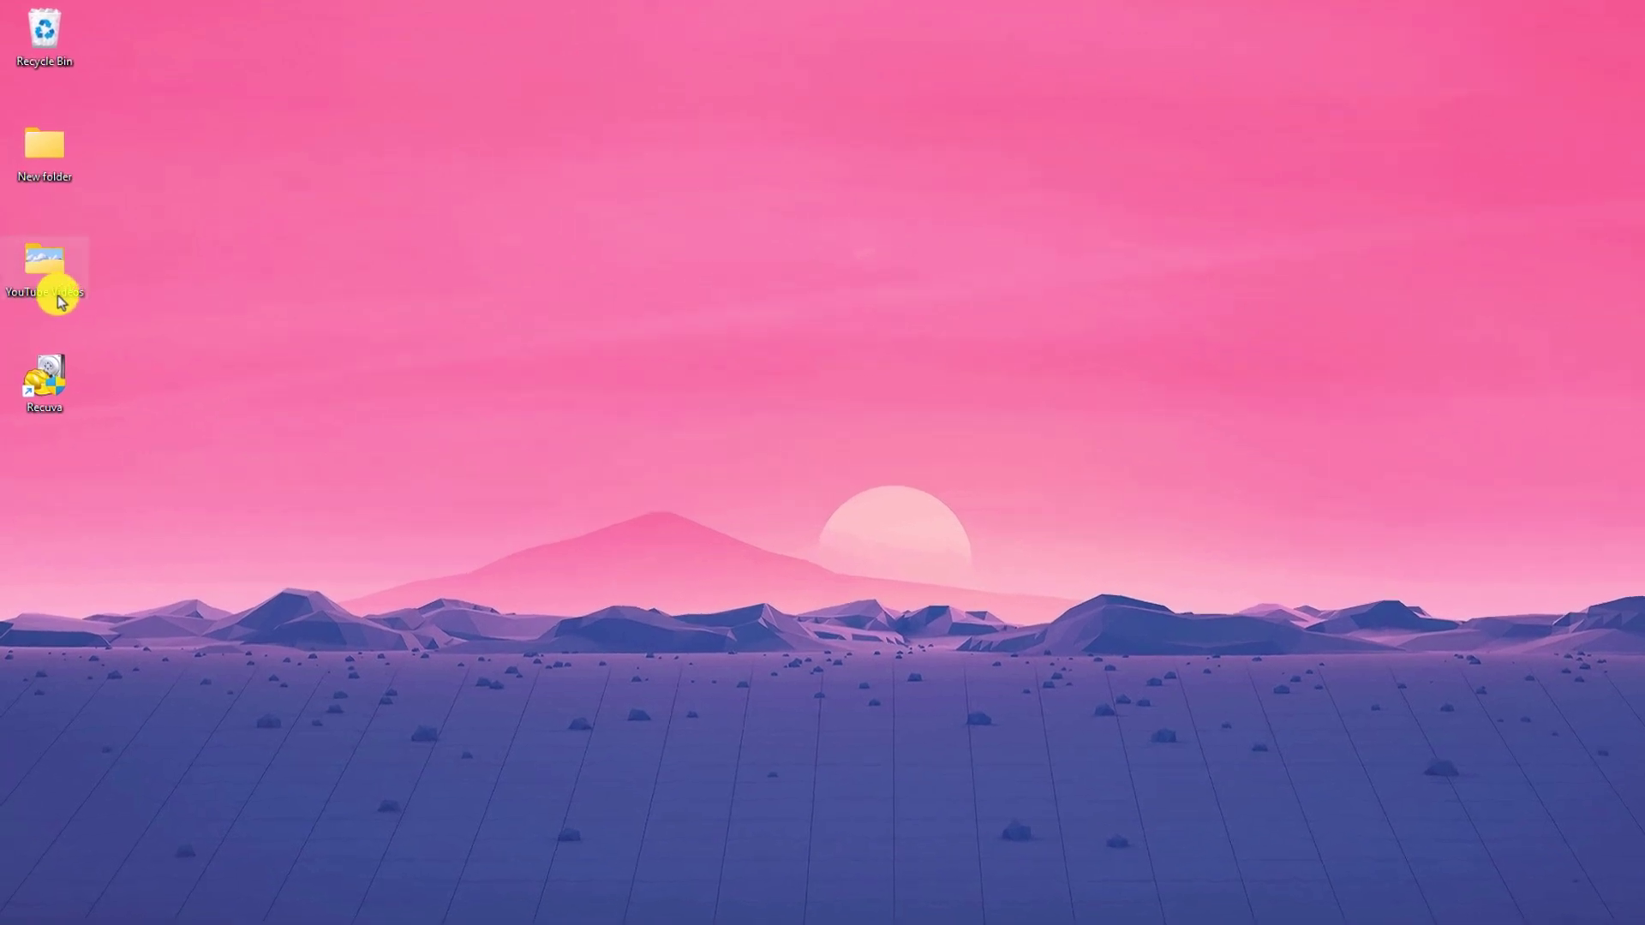
double_click(55, 289)
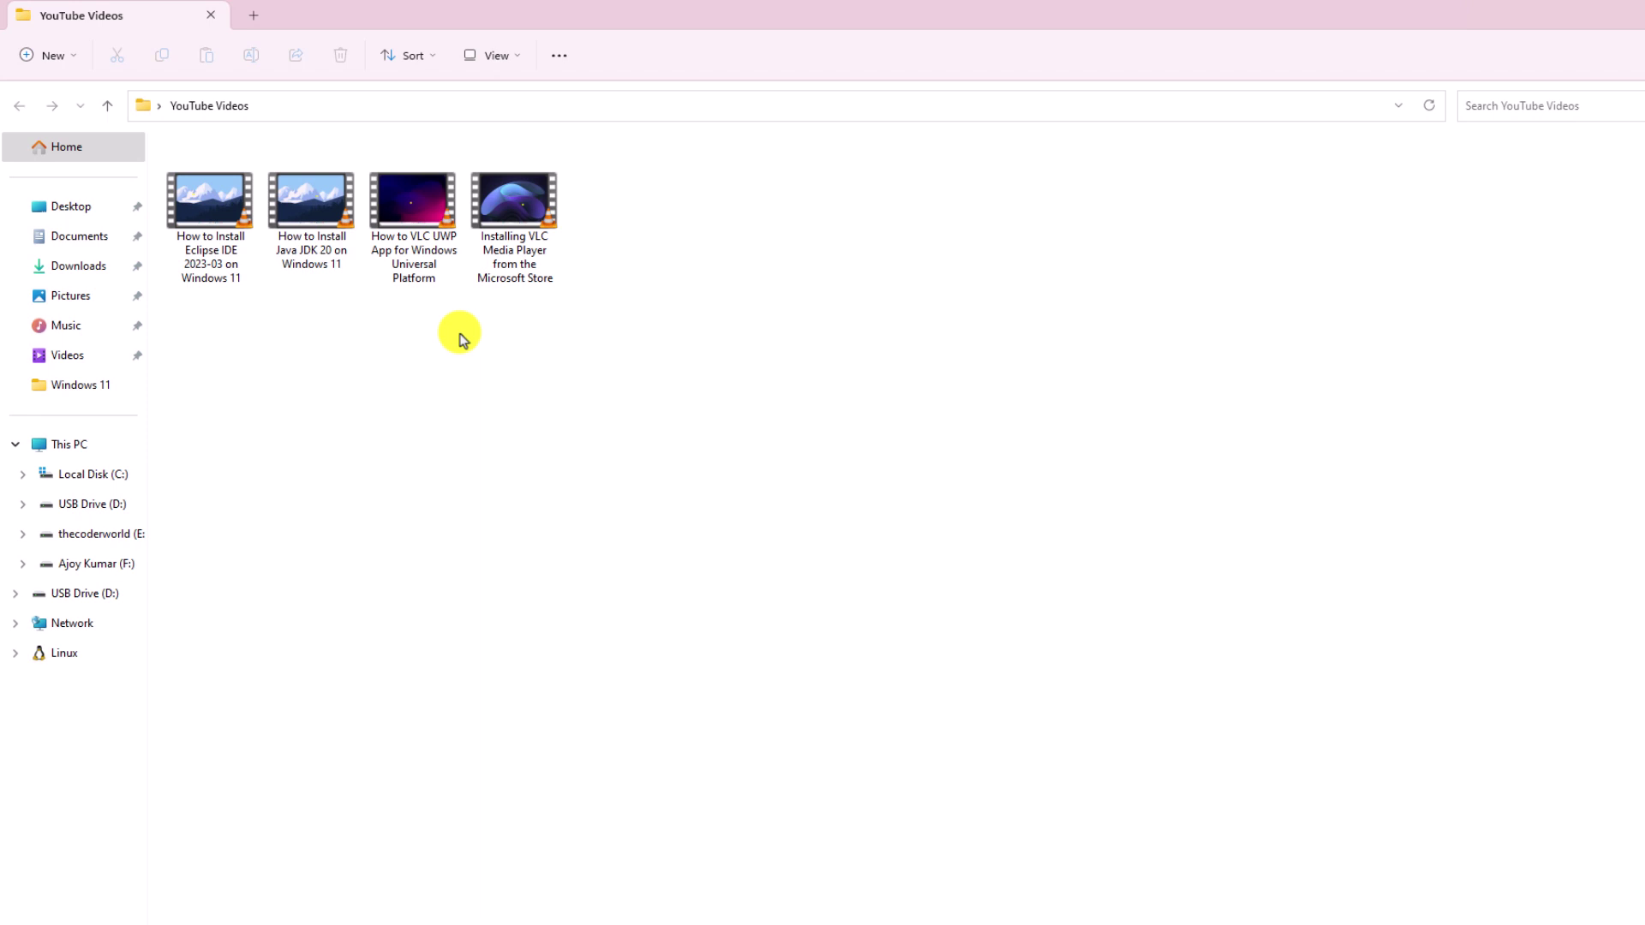
left_click_drag(209, 348, 683, 229)
key("Delete")
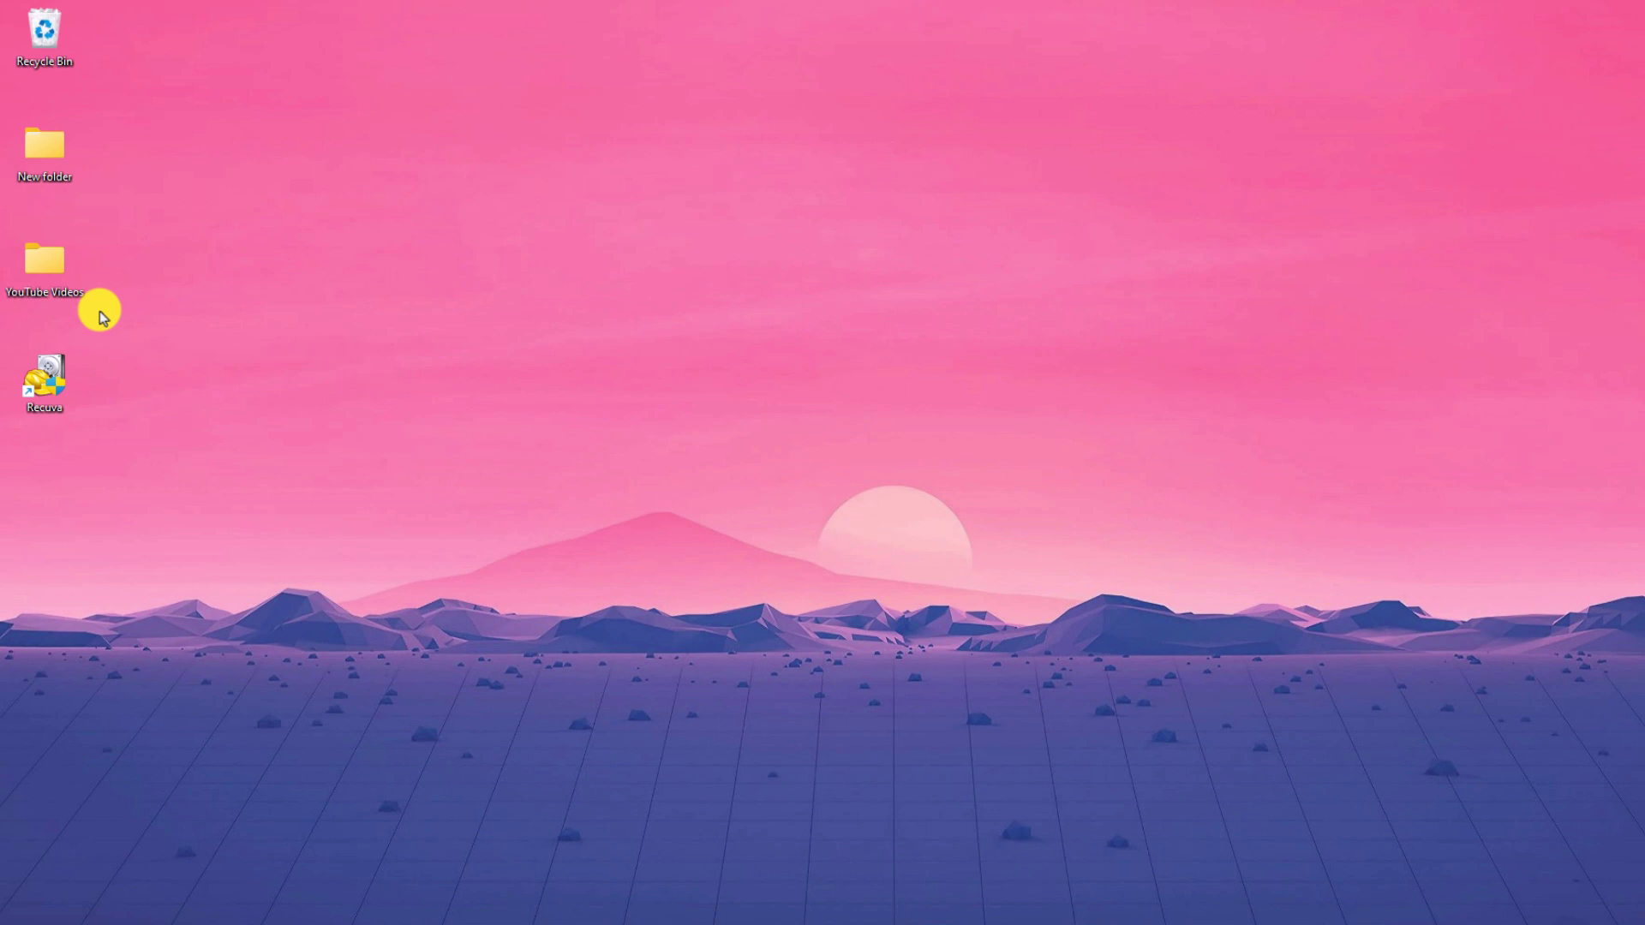
Permanently delete the four videos from the Recycle Bin, confirming the Delete Multiple Items prompt.
double_click(66, 68)
left_click_drag(759, 529, 801, 399)
left_click_drag(651, 543, 825, 403)
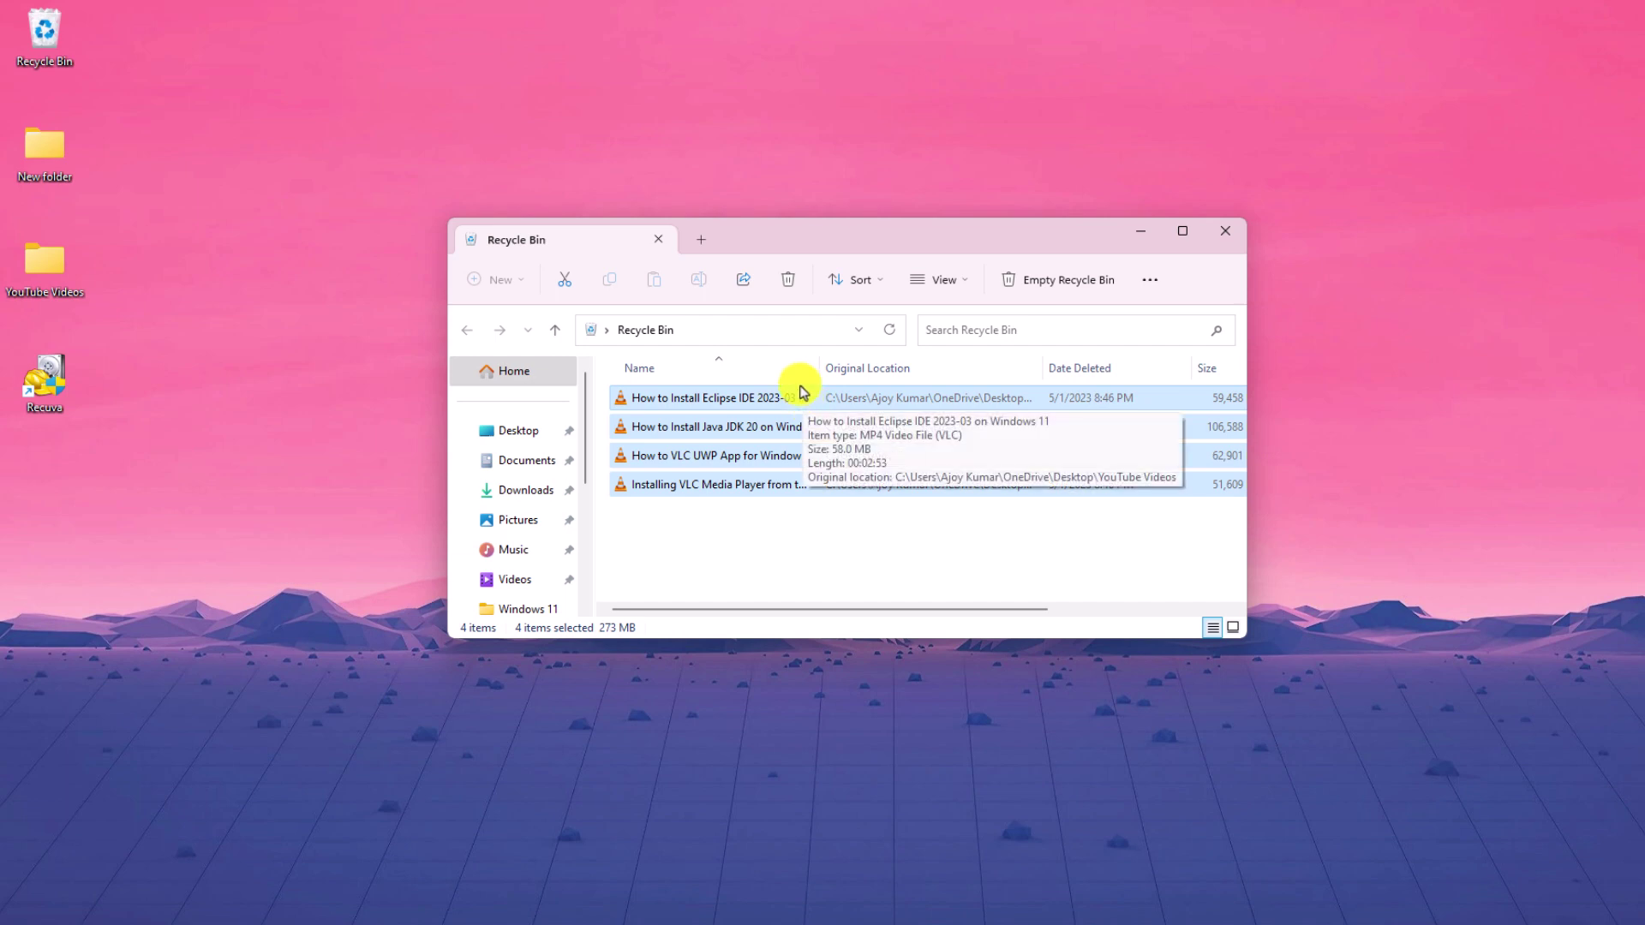
left_click(783, 288)
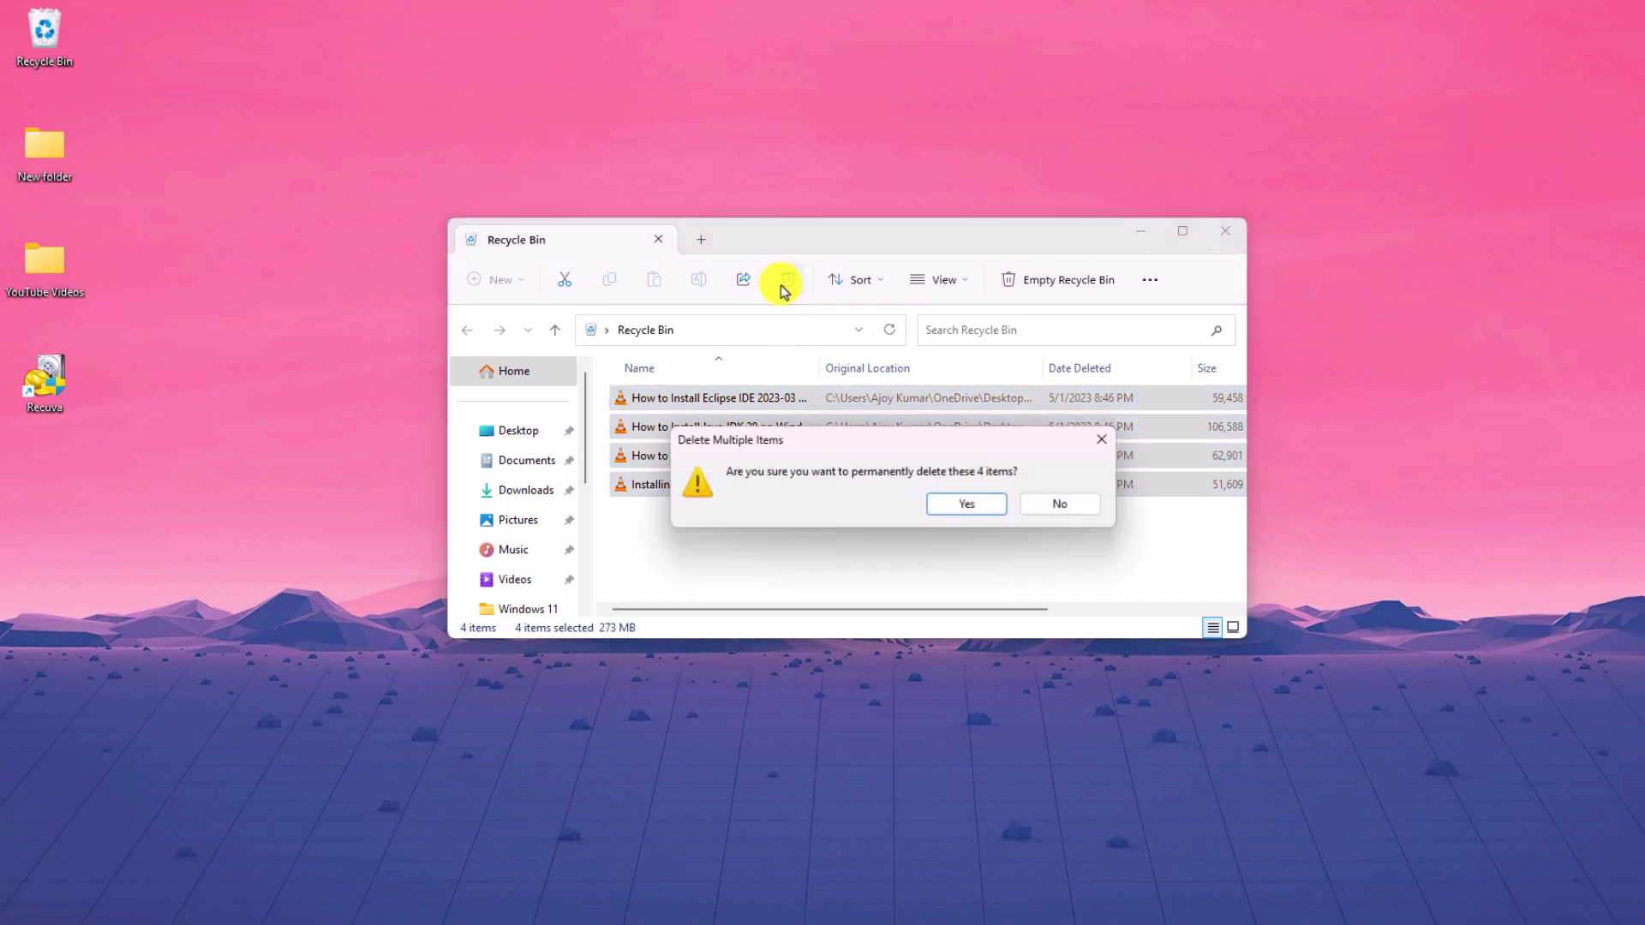
left_click(961, 502)
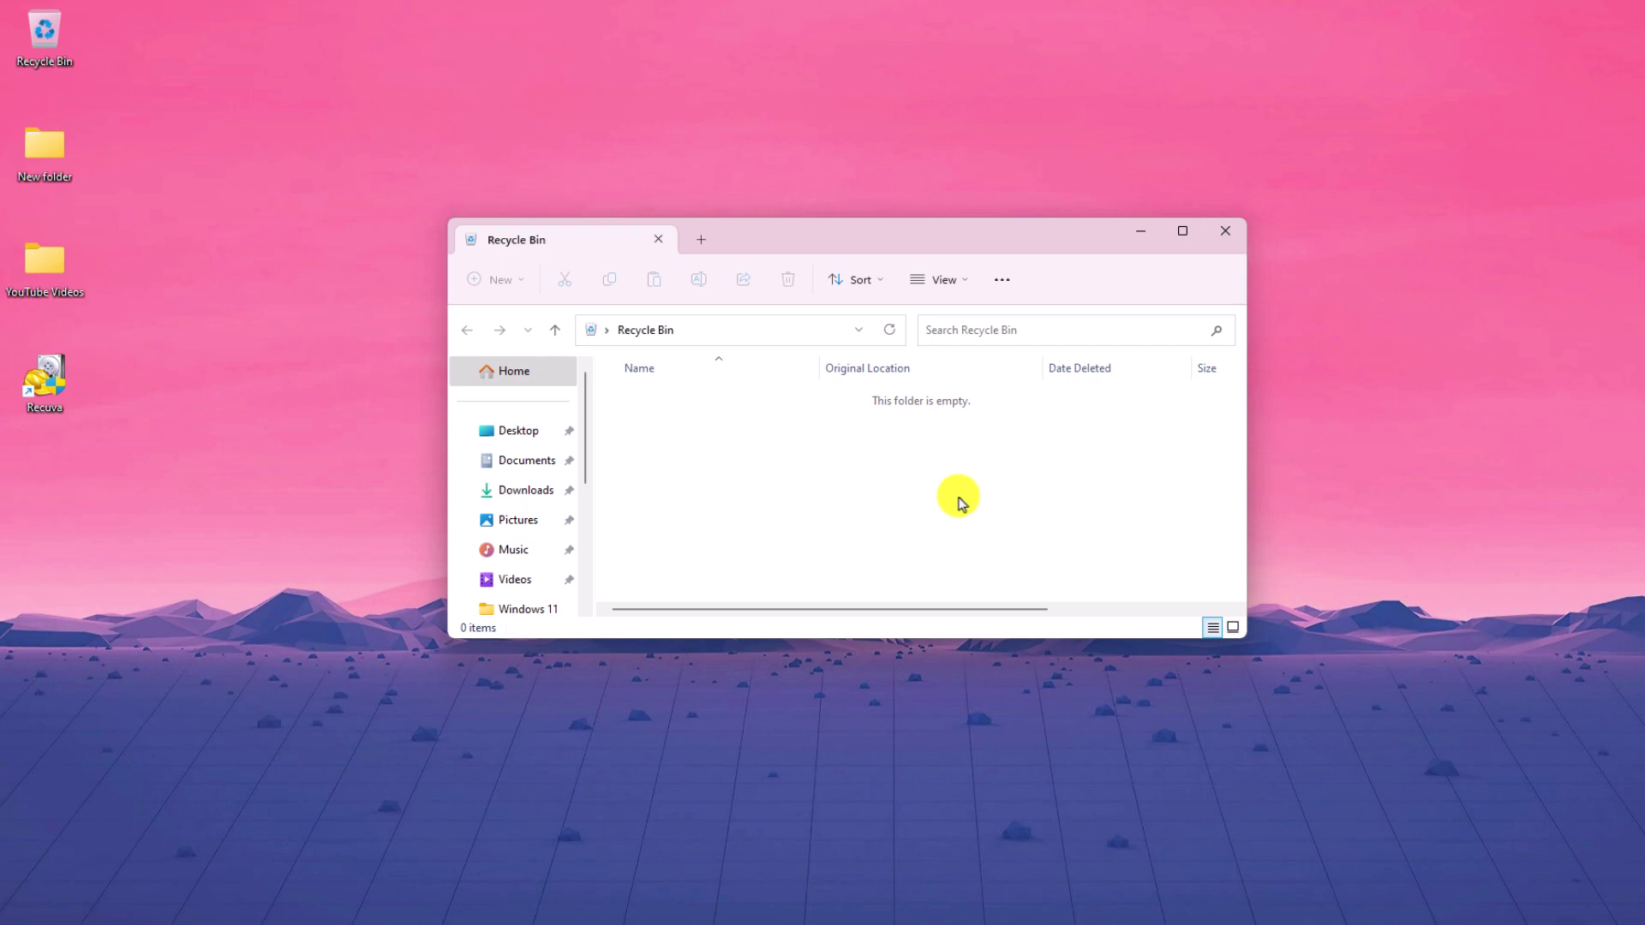
Close the Recycle Bin, launch Recuva and restrict the wizard's file type to Video.
key("alt+F4")
double_click(56, 390)
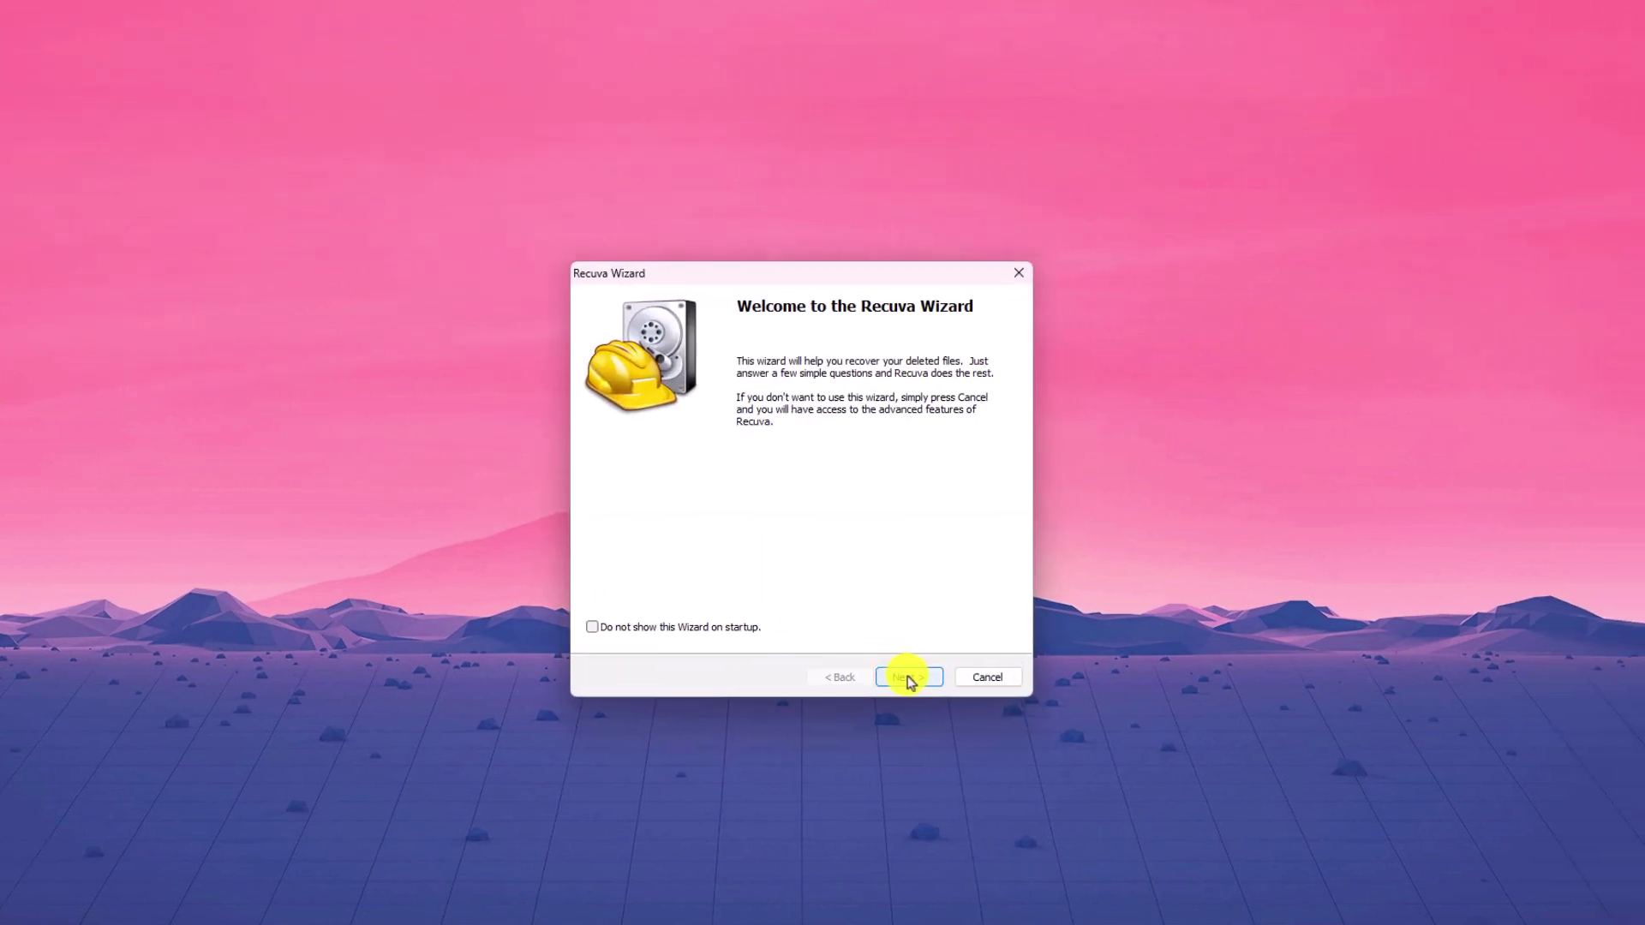
left_click(909, 678)
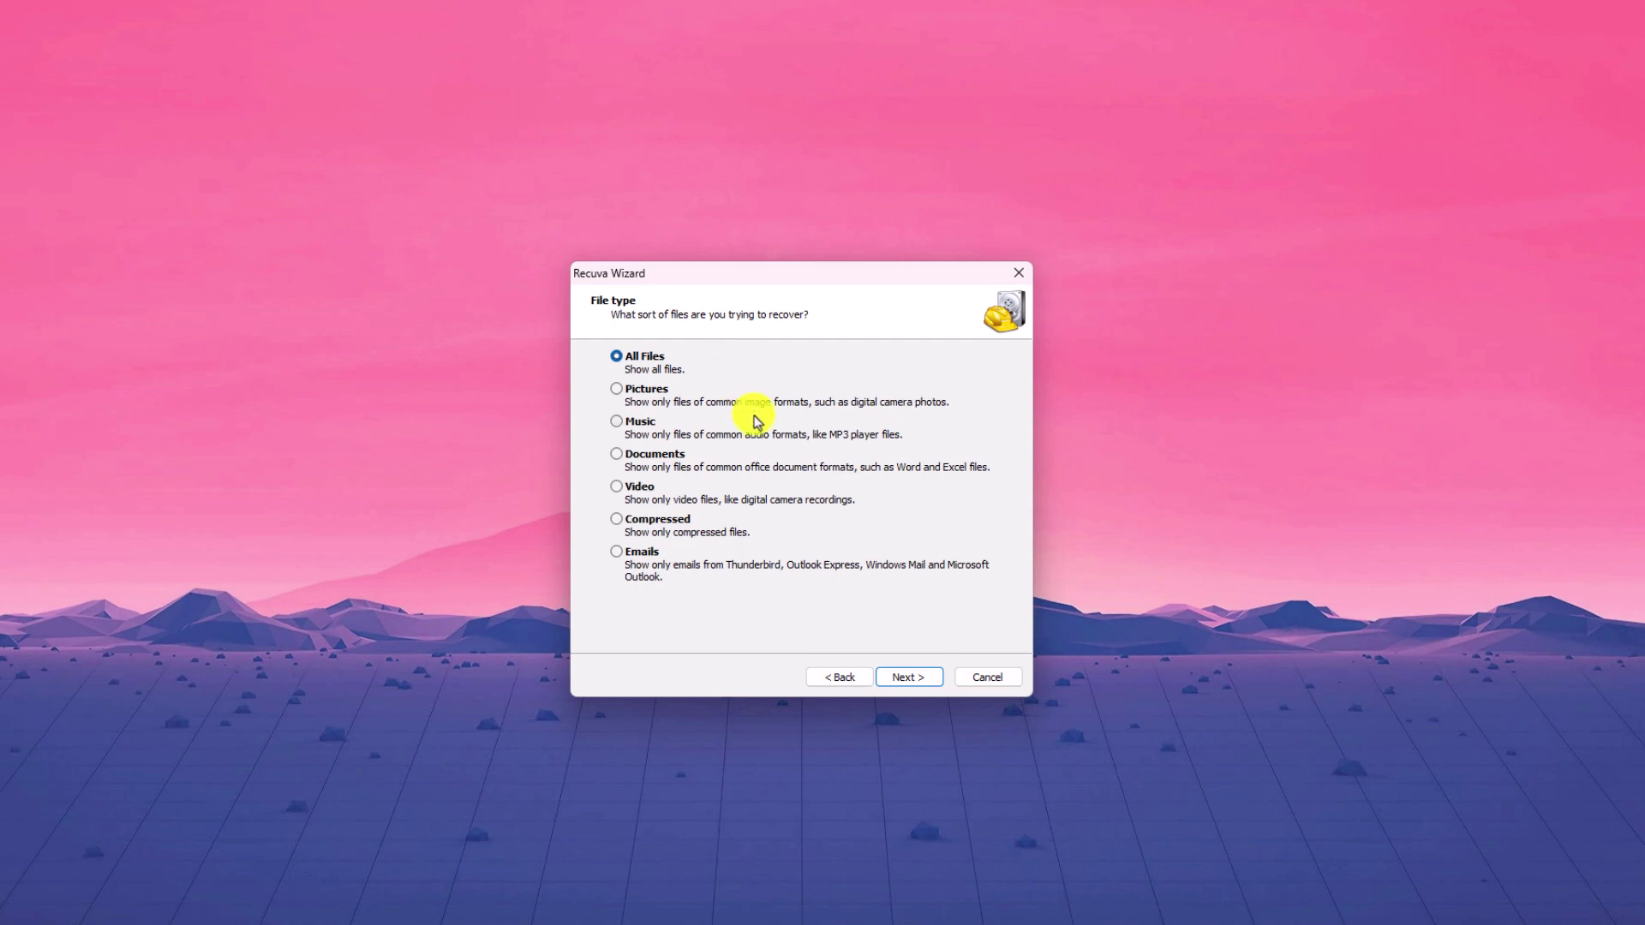
left_click(616, 487)
left_click(904, 679)
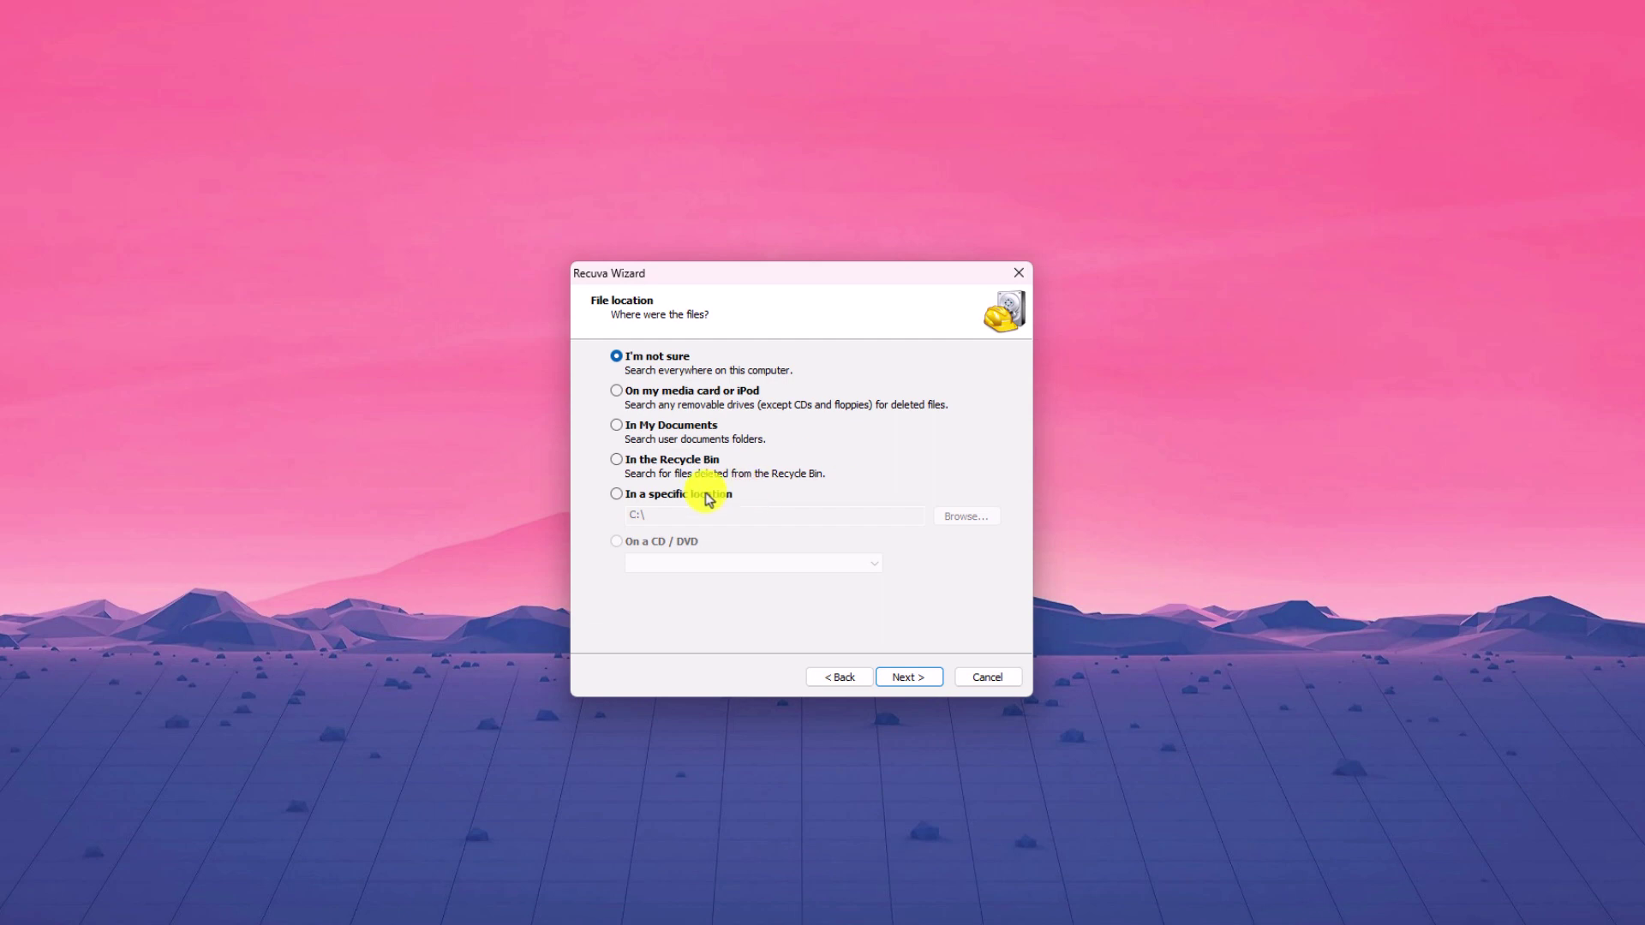
Limit the search to the desktop's YouTube Videos folder and enable Deep Scan.
left_click(614, 499)
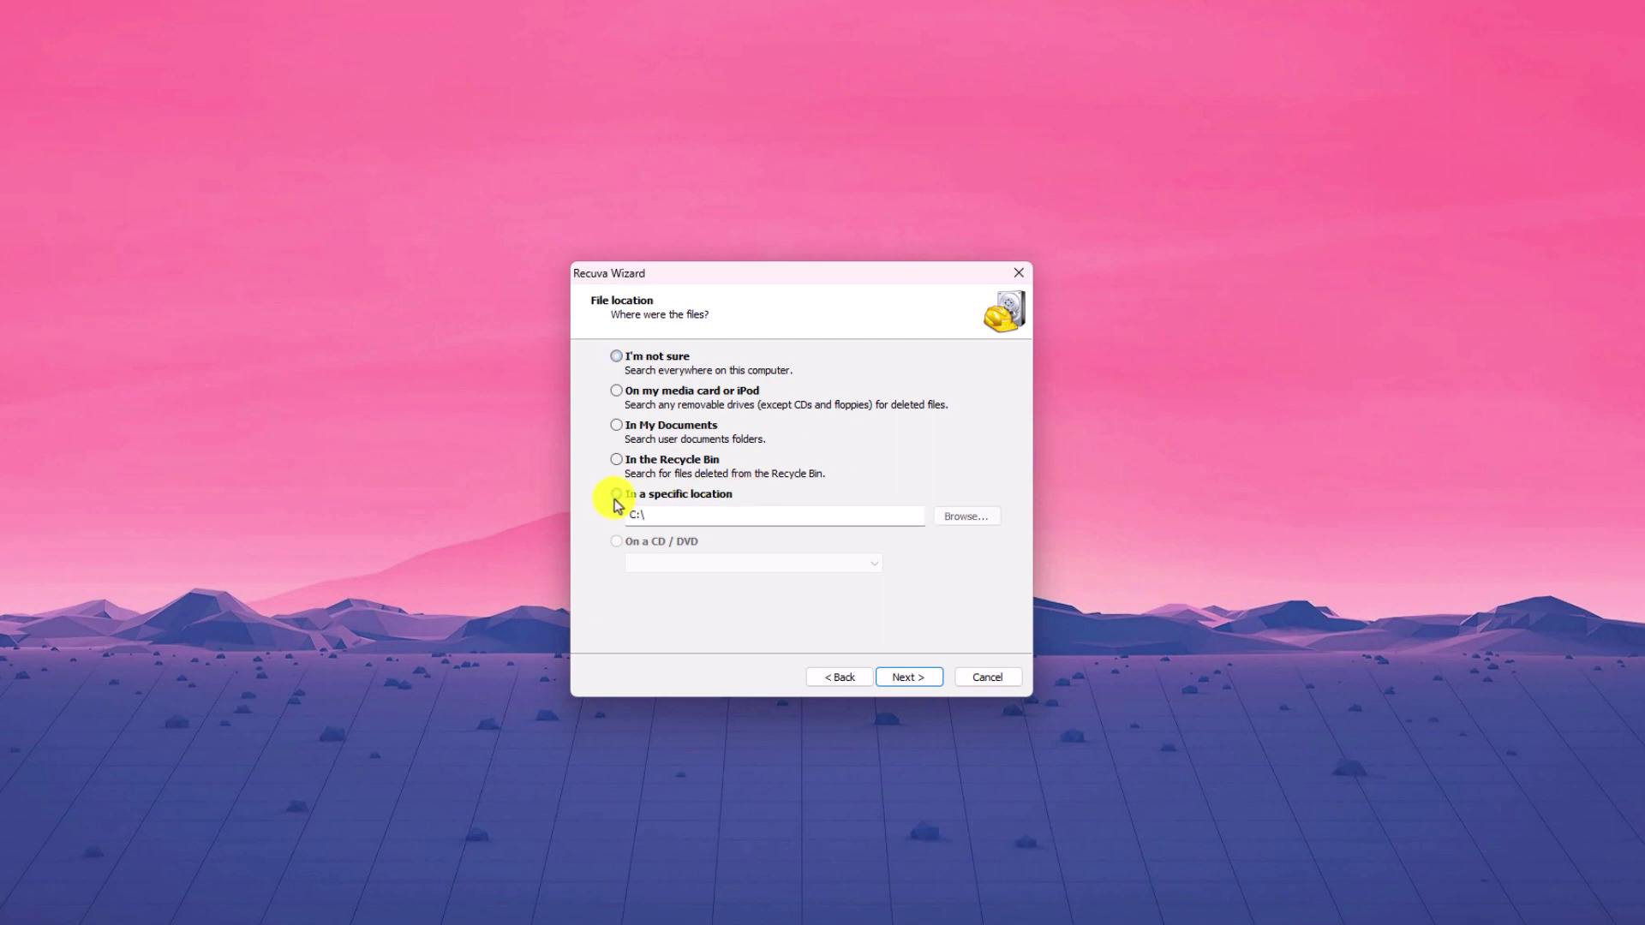
left_click(966, 516)
scroll(808, 477, "up", 3)
left_click(745, 468)
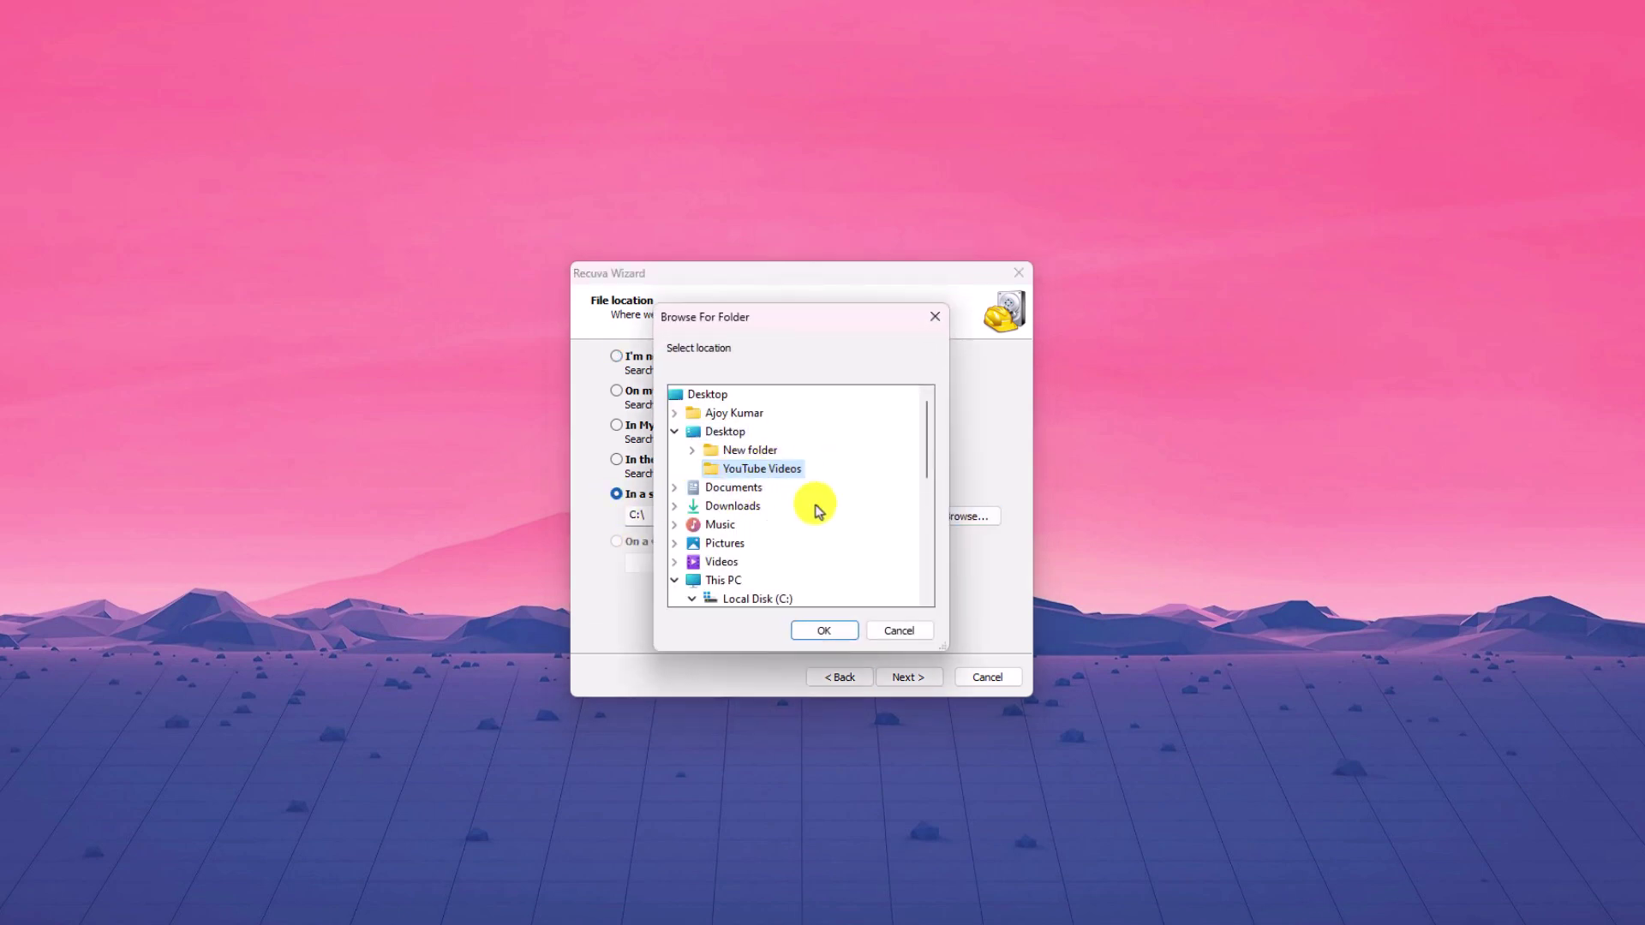
left_click(825, 631)
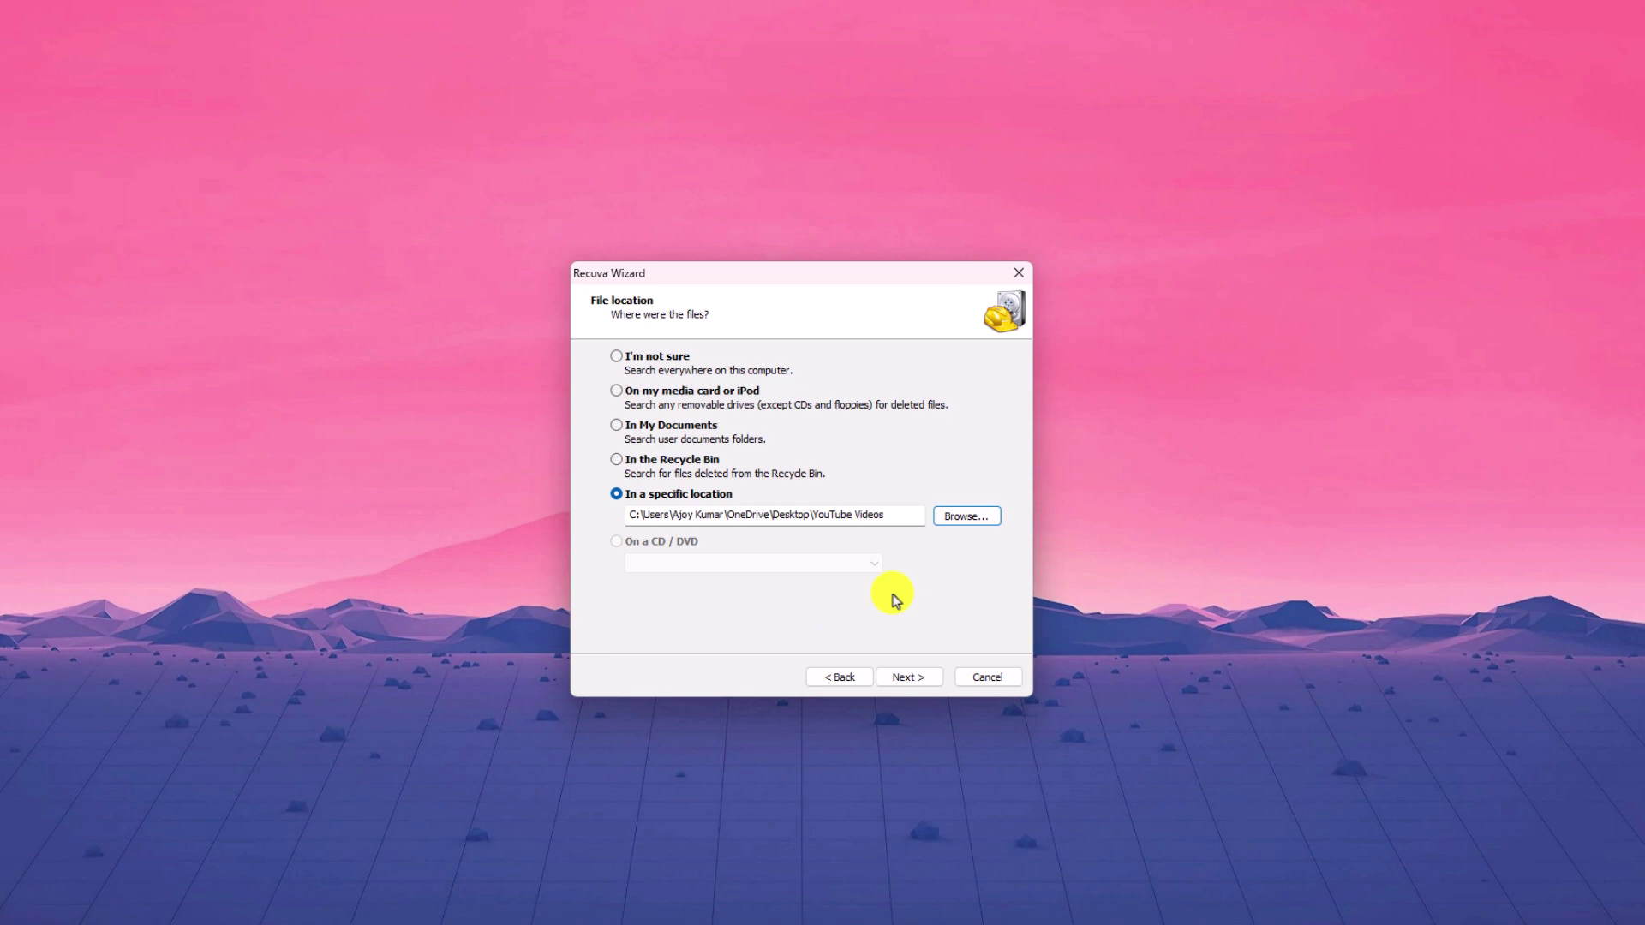
left_click(914, 680)
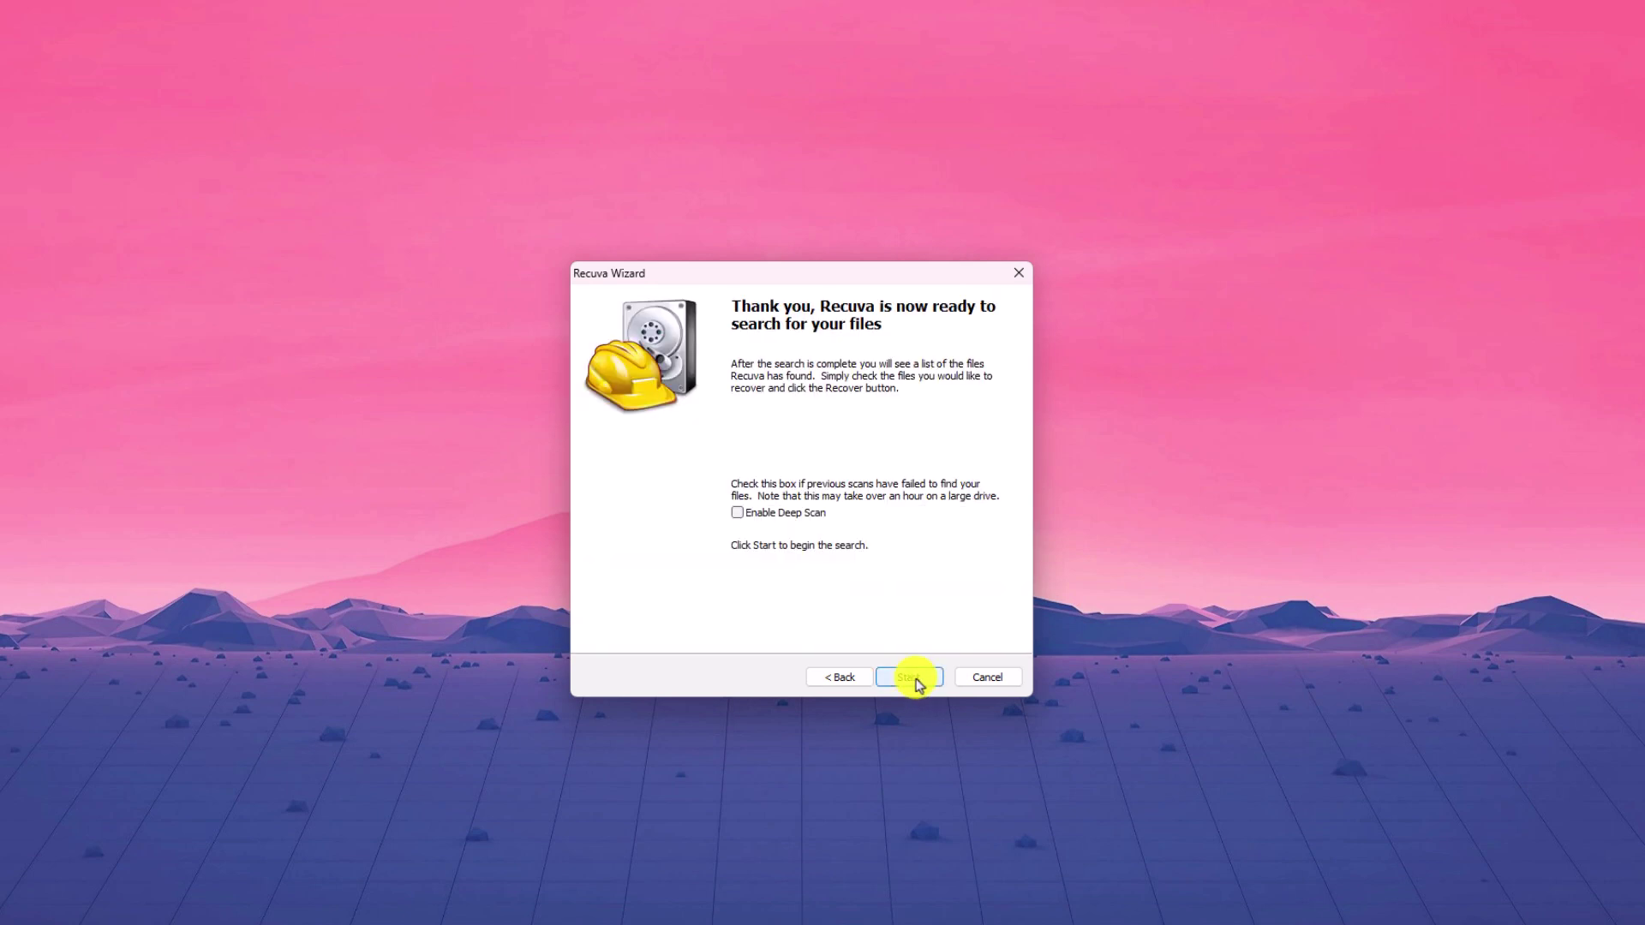
left_click(758, 516)
Run the scan and tick opentype.png and both runcoverage.png entries from $Recycle.Bin.
left_click(909, 677)
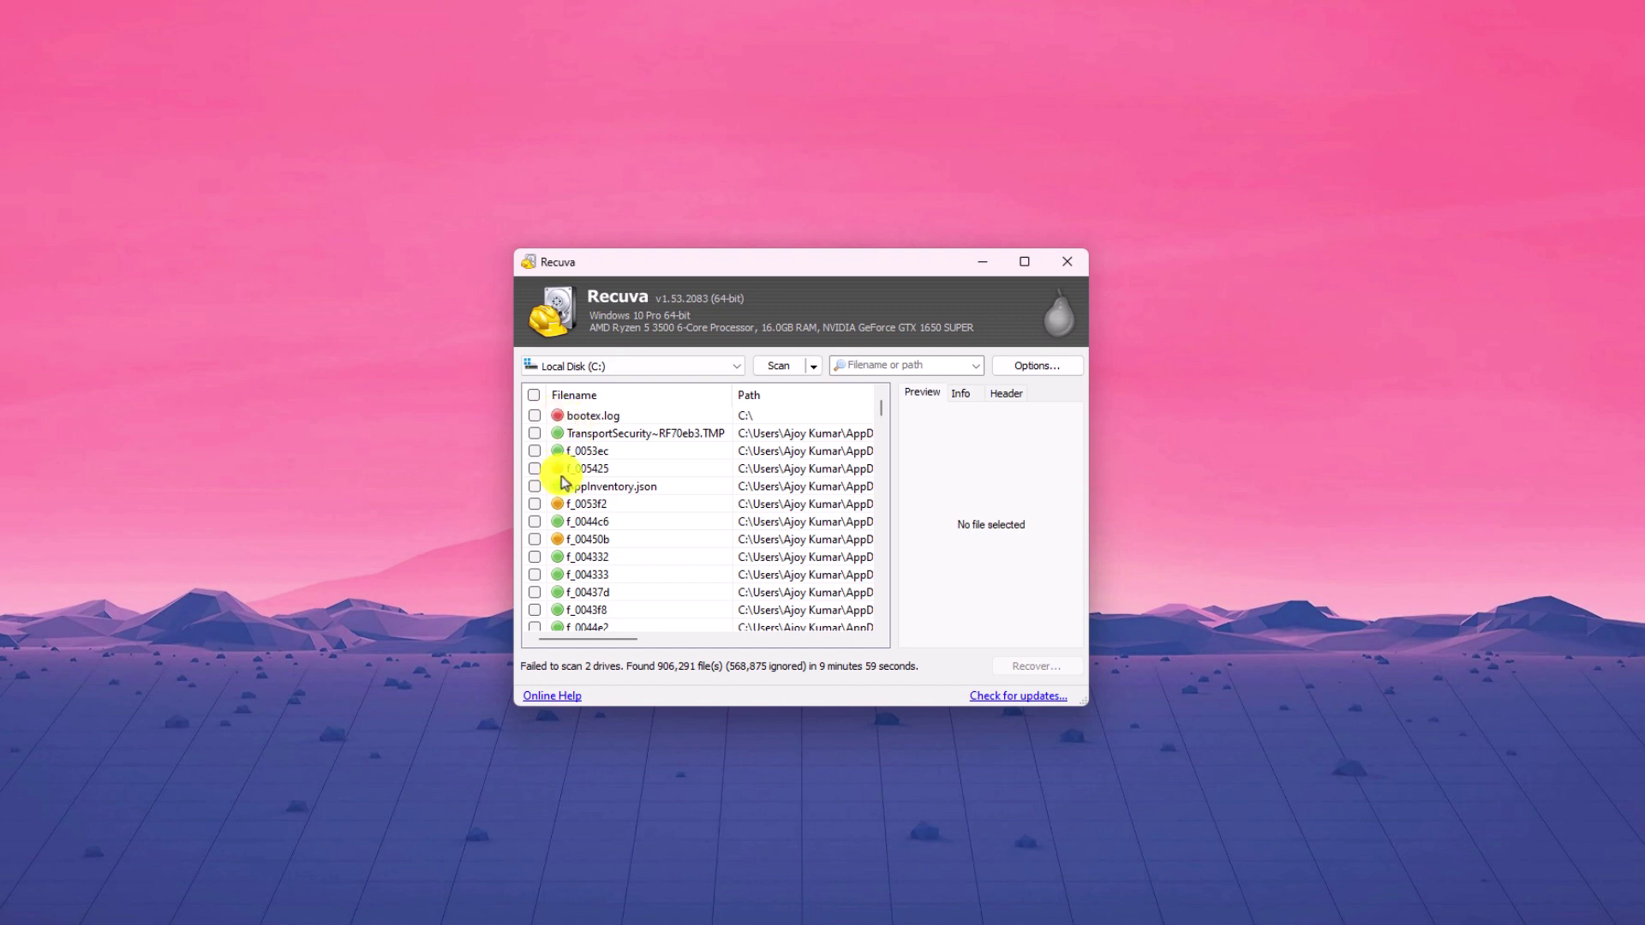
scroll(636, 542, "down", 5)
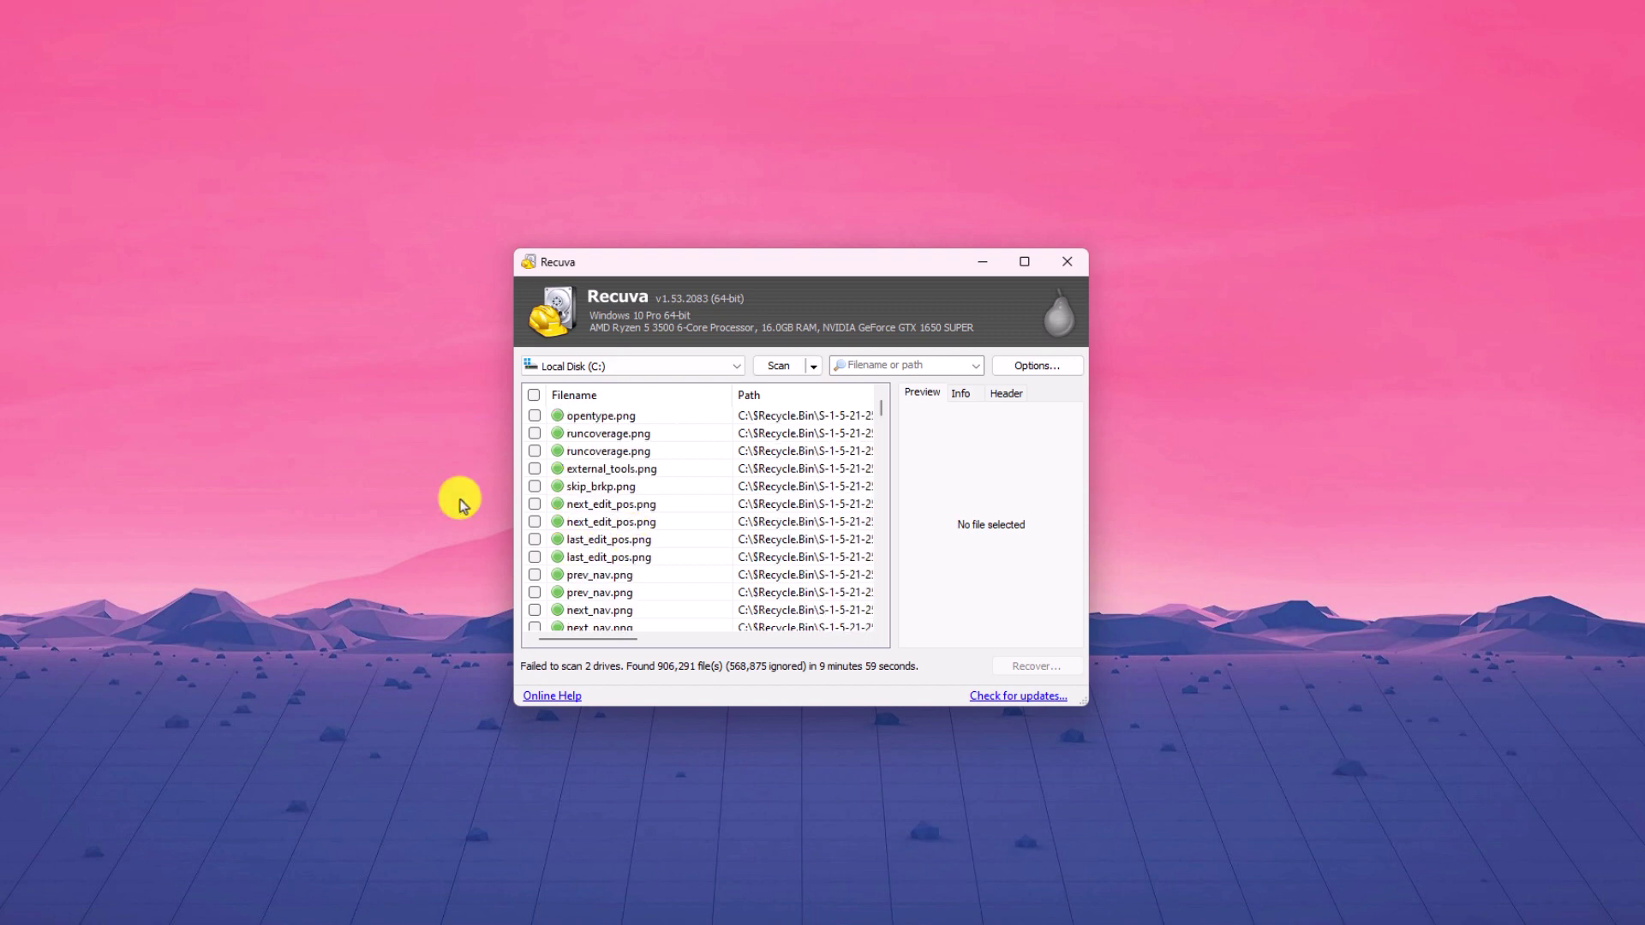
left_click(535, 416)
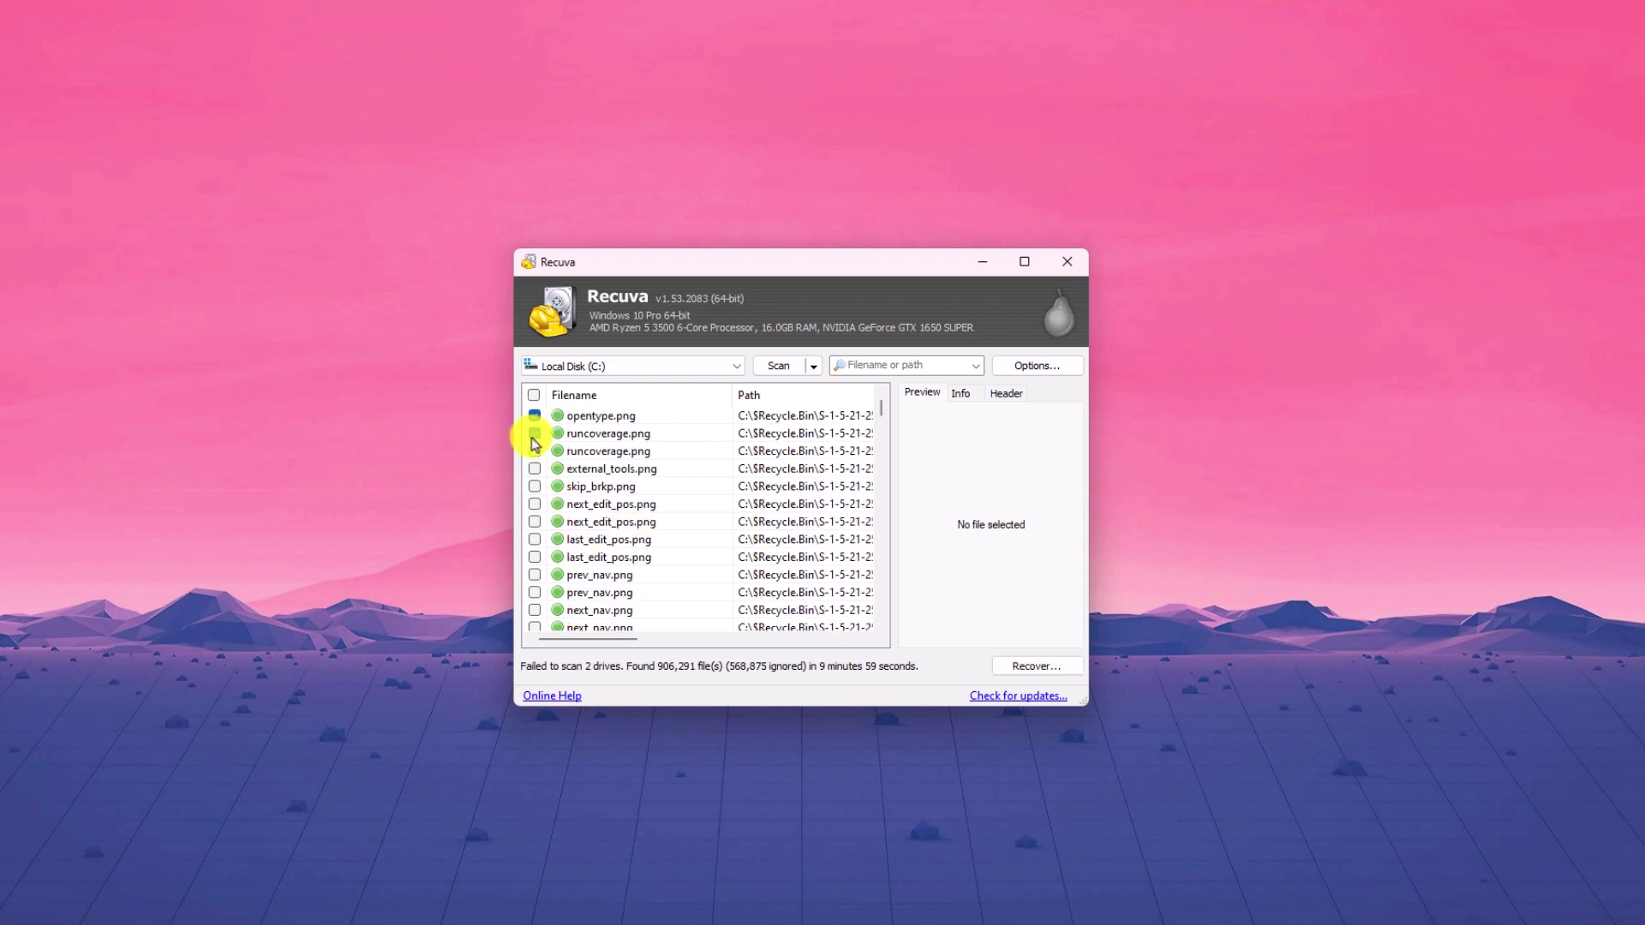
left_click(535, 433)
left_click(535, 451)
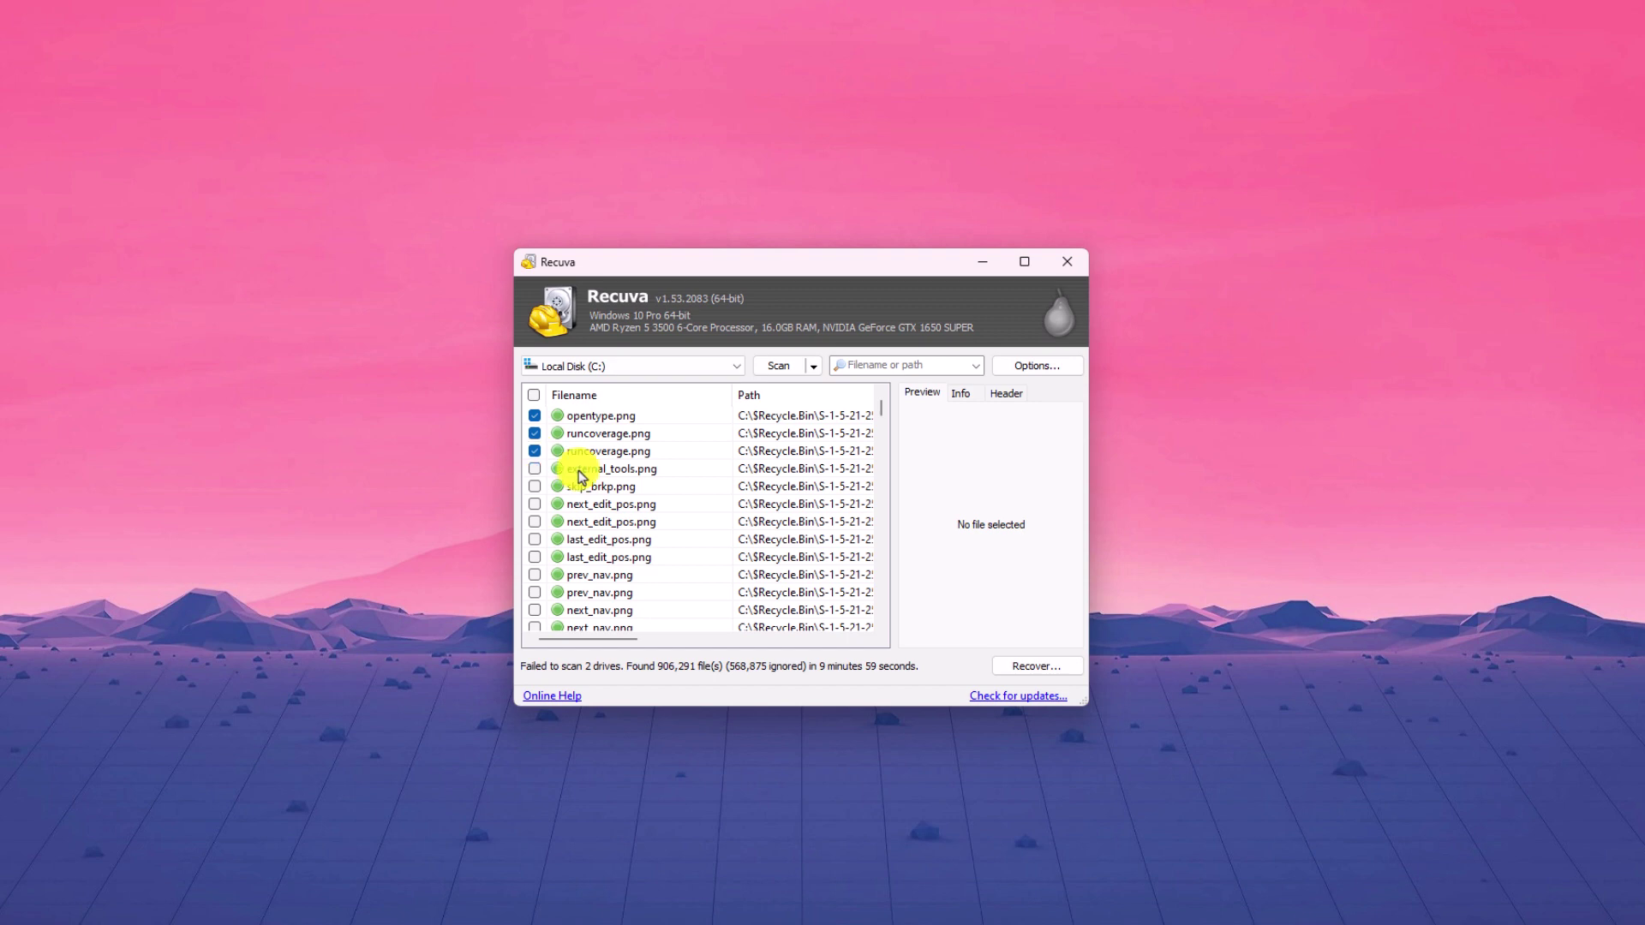
Recover the three ticked files into RAW Files on thecoderworld (E:) and dismiss the summary.
left_click(1052, 662)
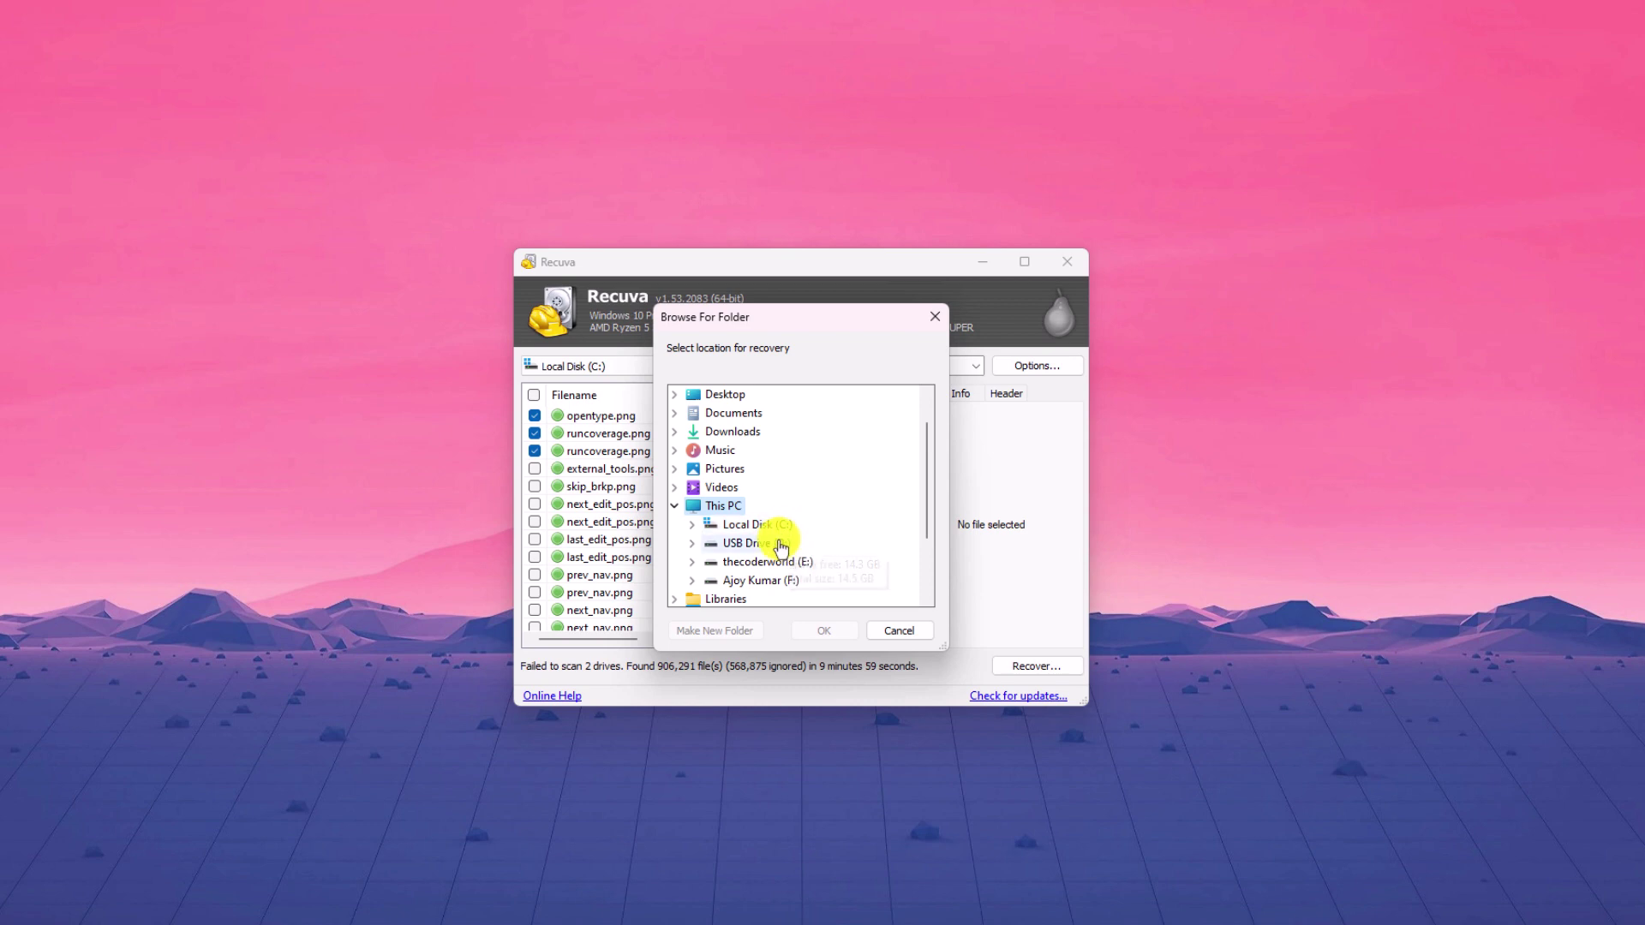
left_click(735, 563)
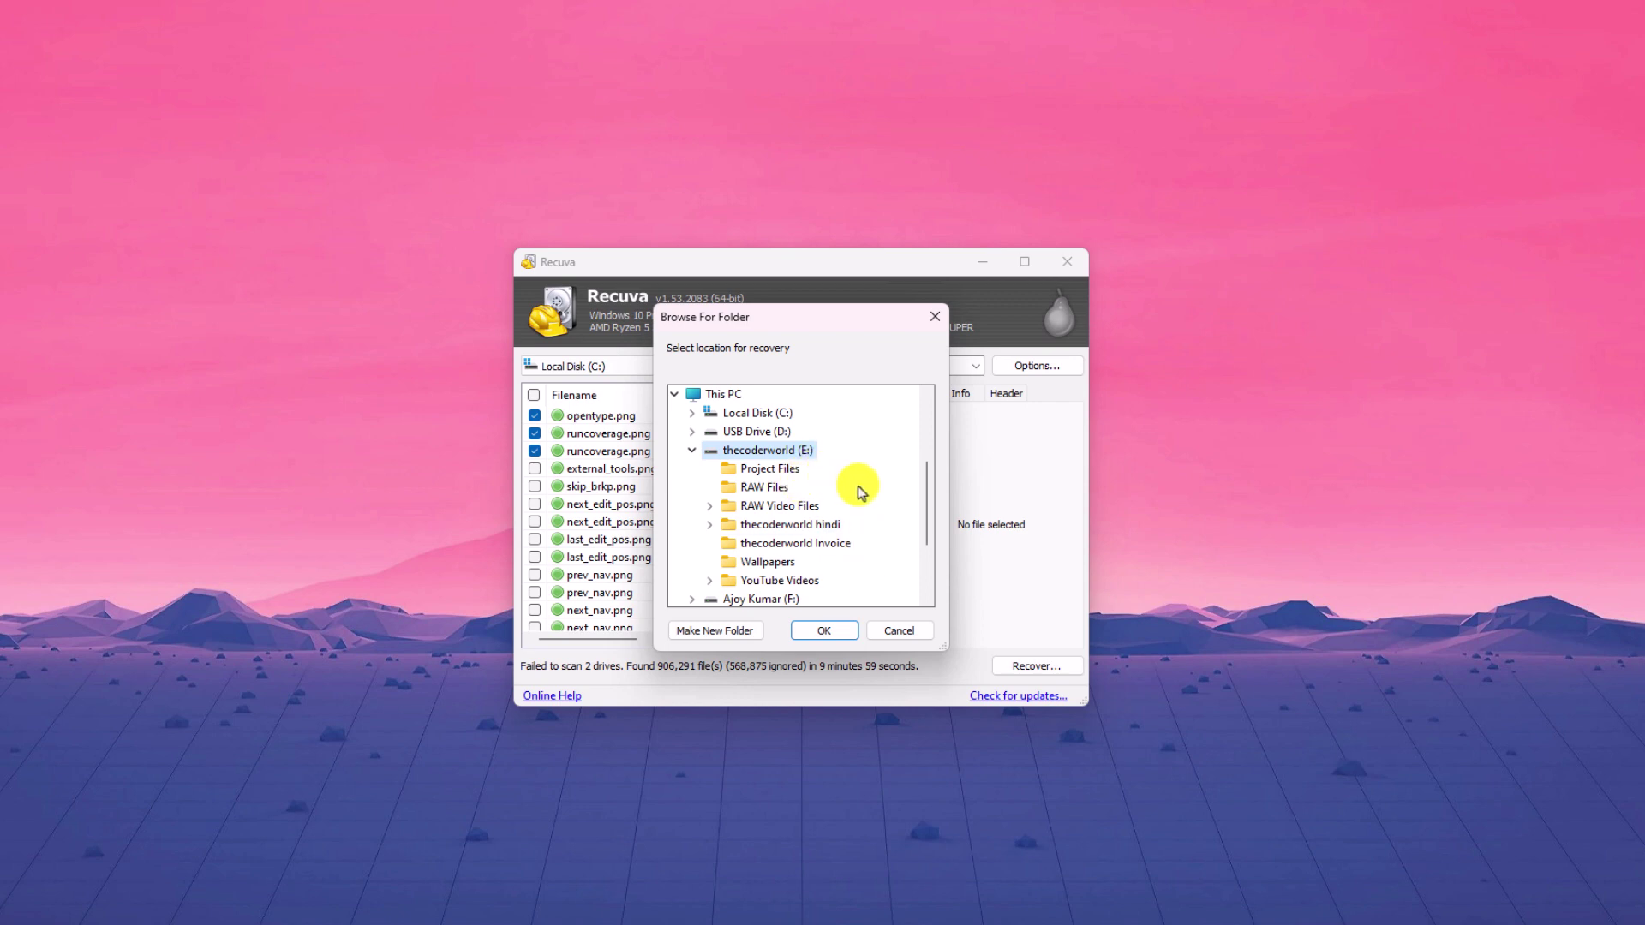
left_click(797, 488)
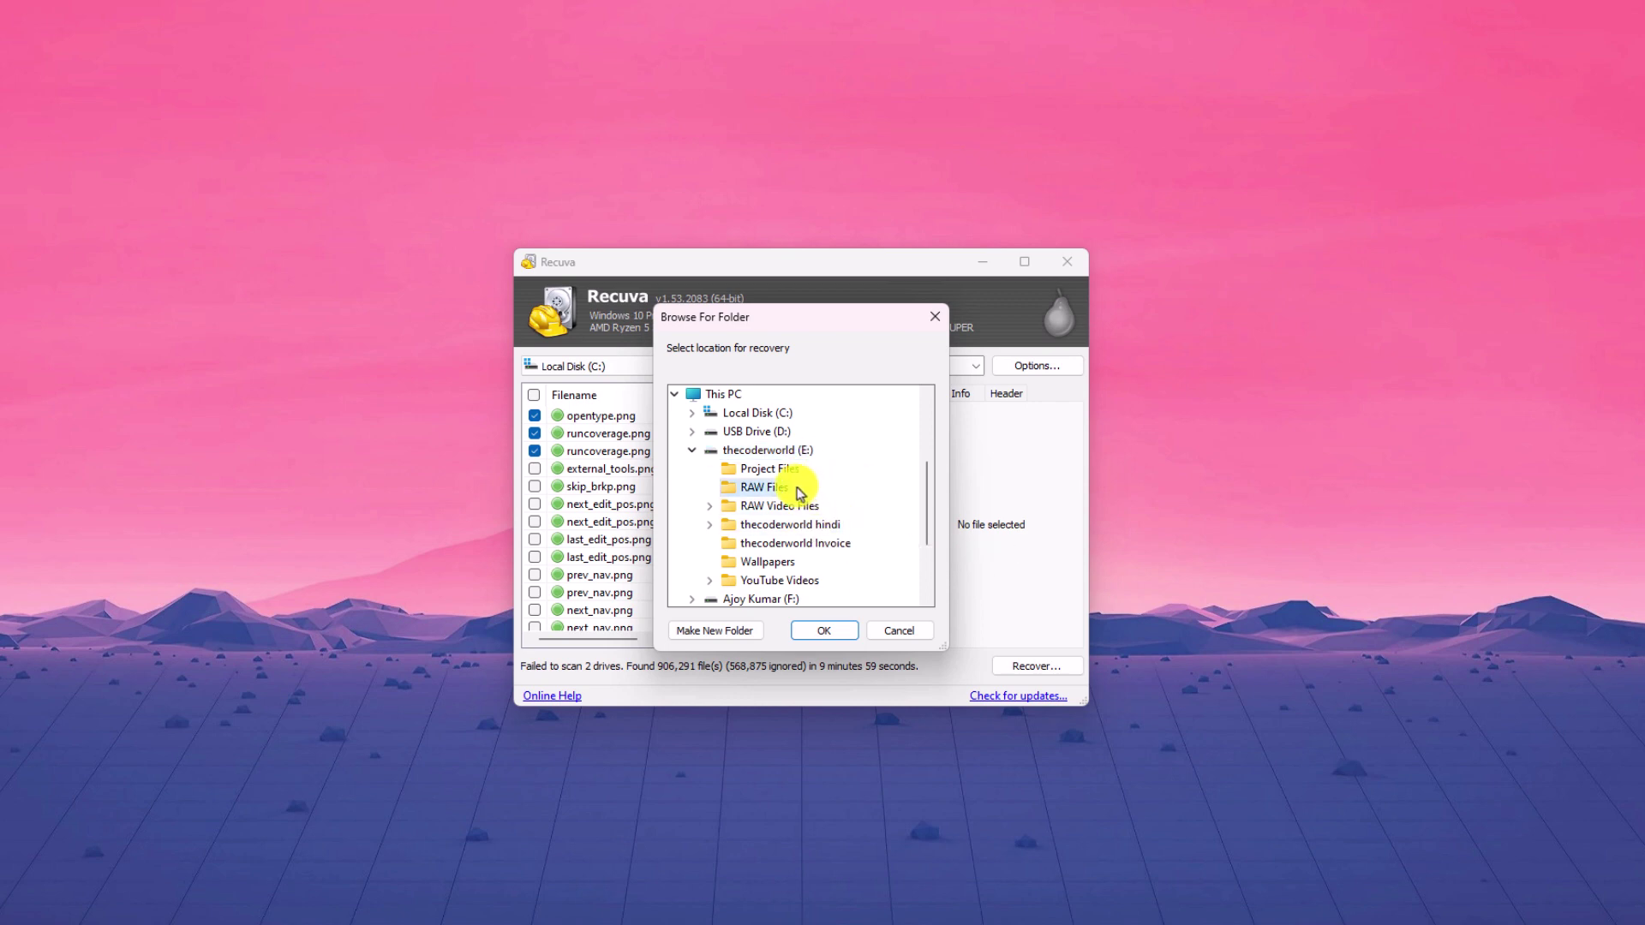
left_click(839, 634)
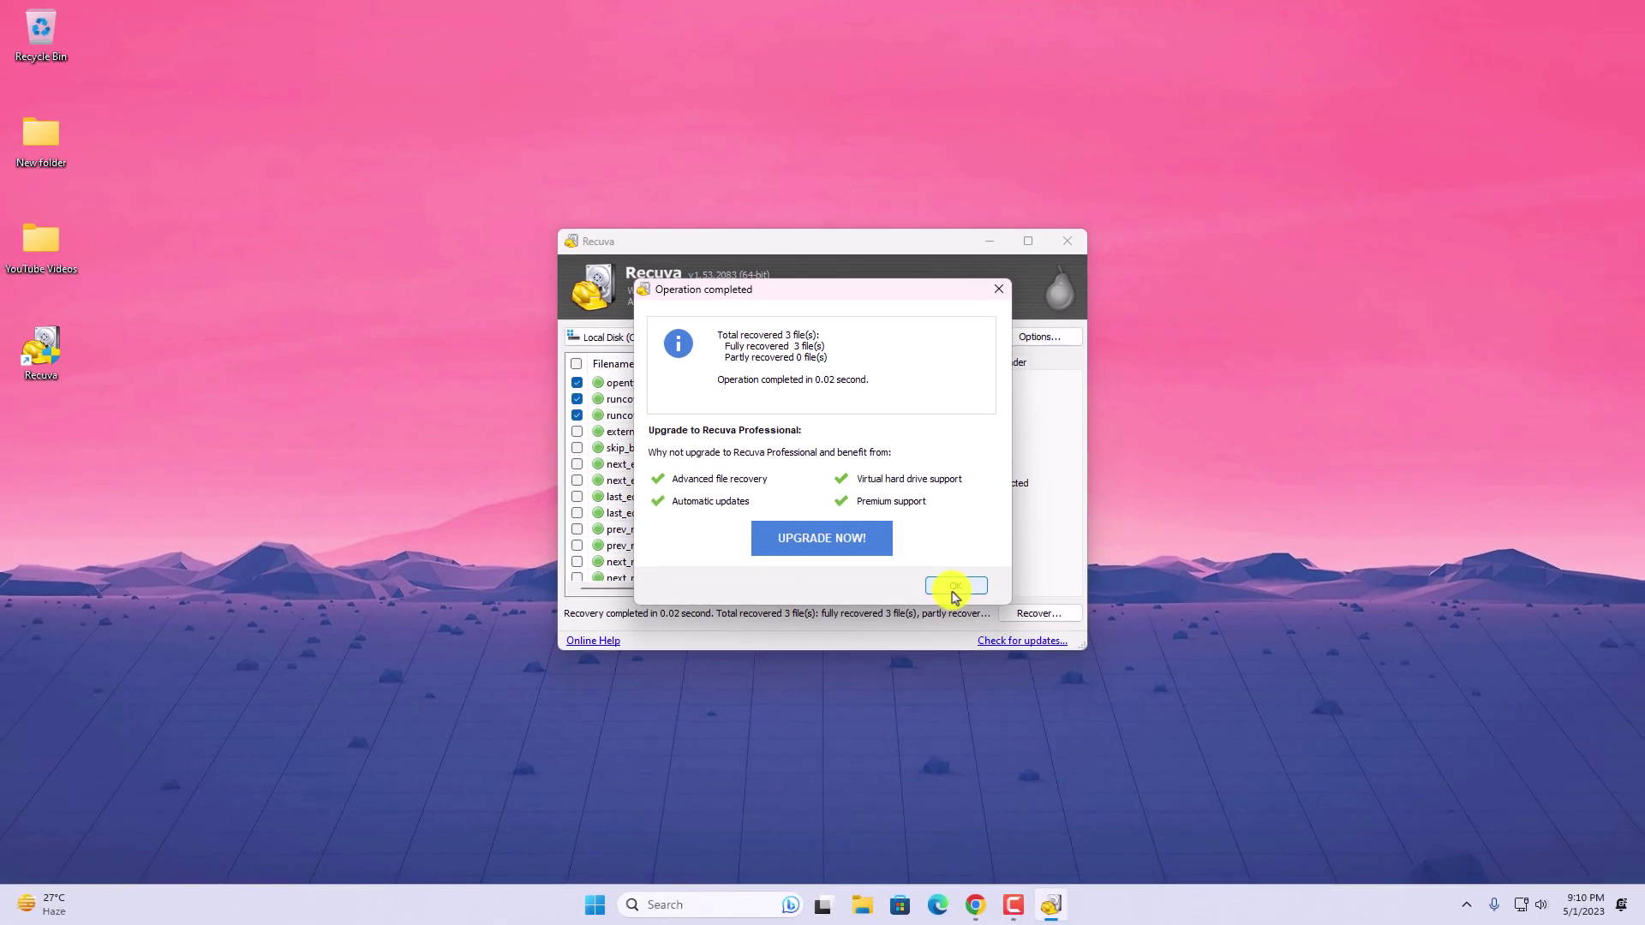
left_click(954, 587)
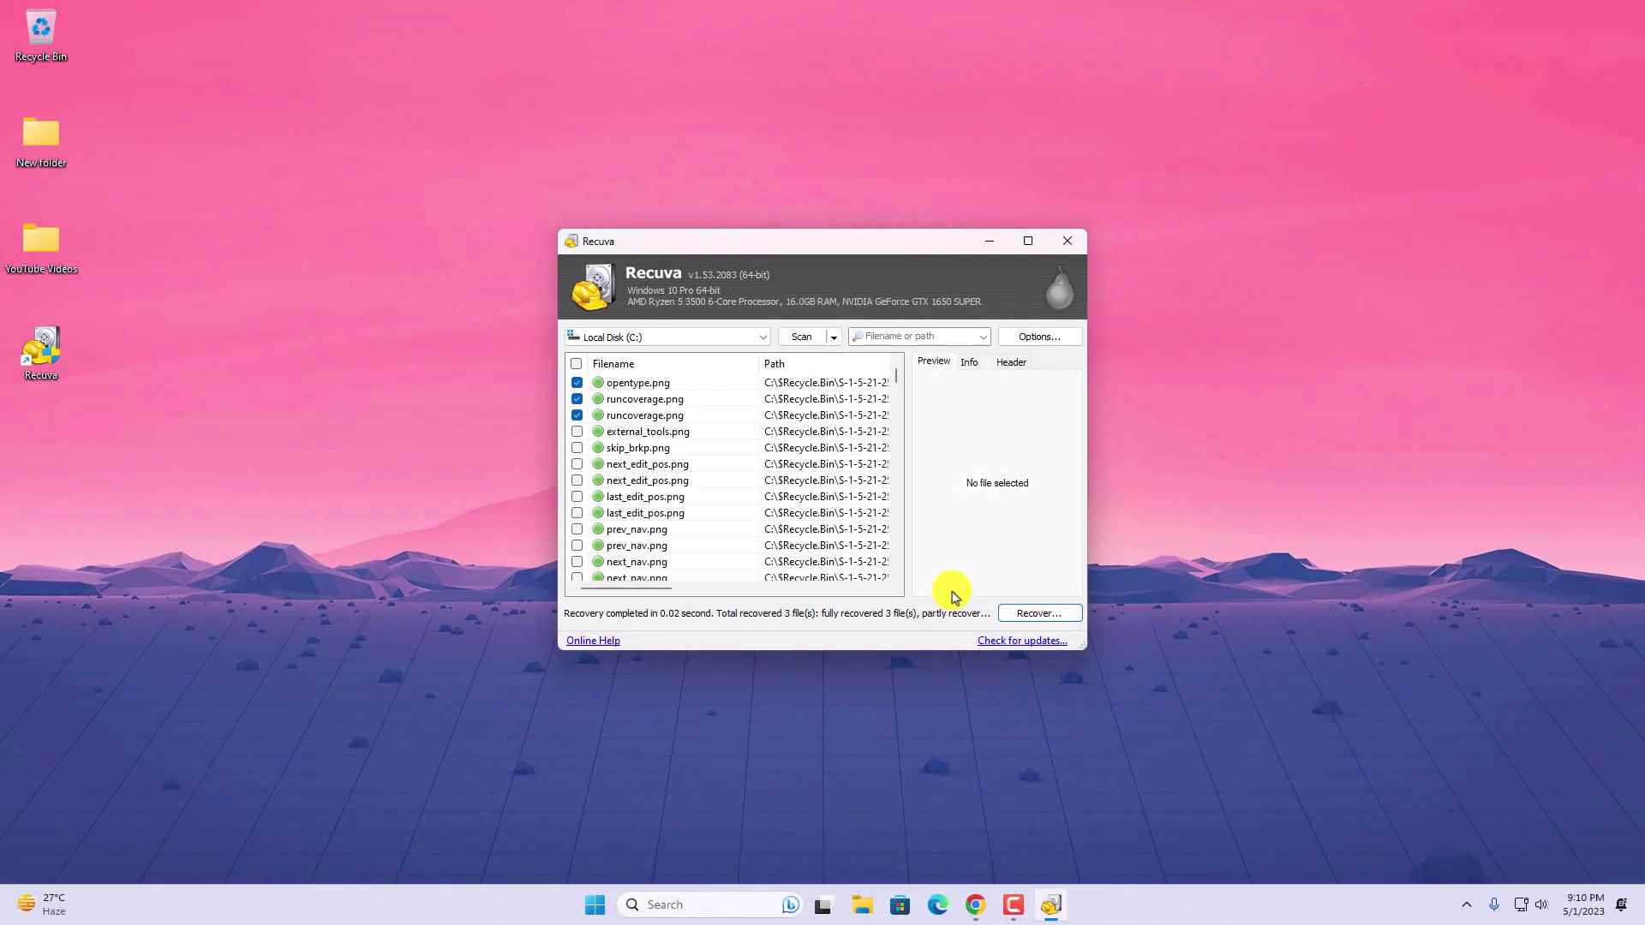
Minimise the Recuva window to reveal the desktop.
left_click(988, 241)
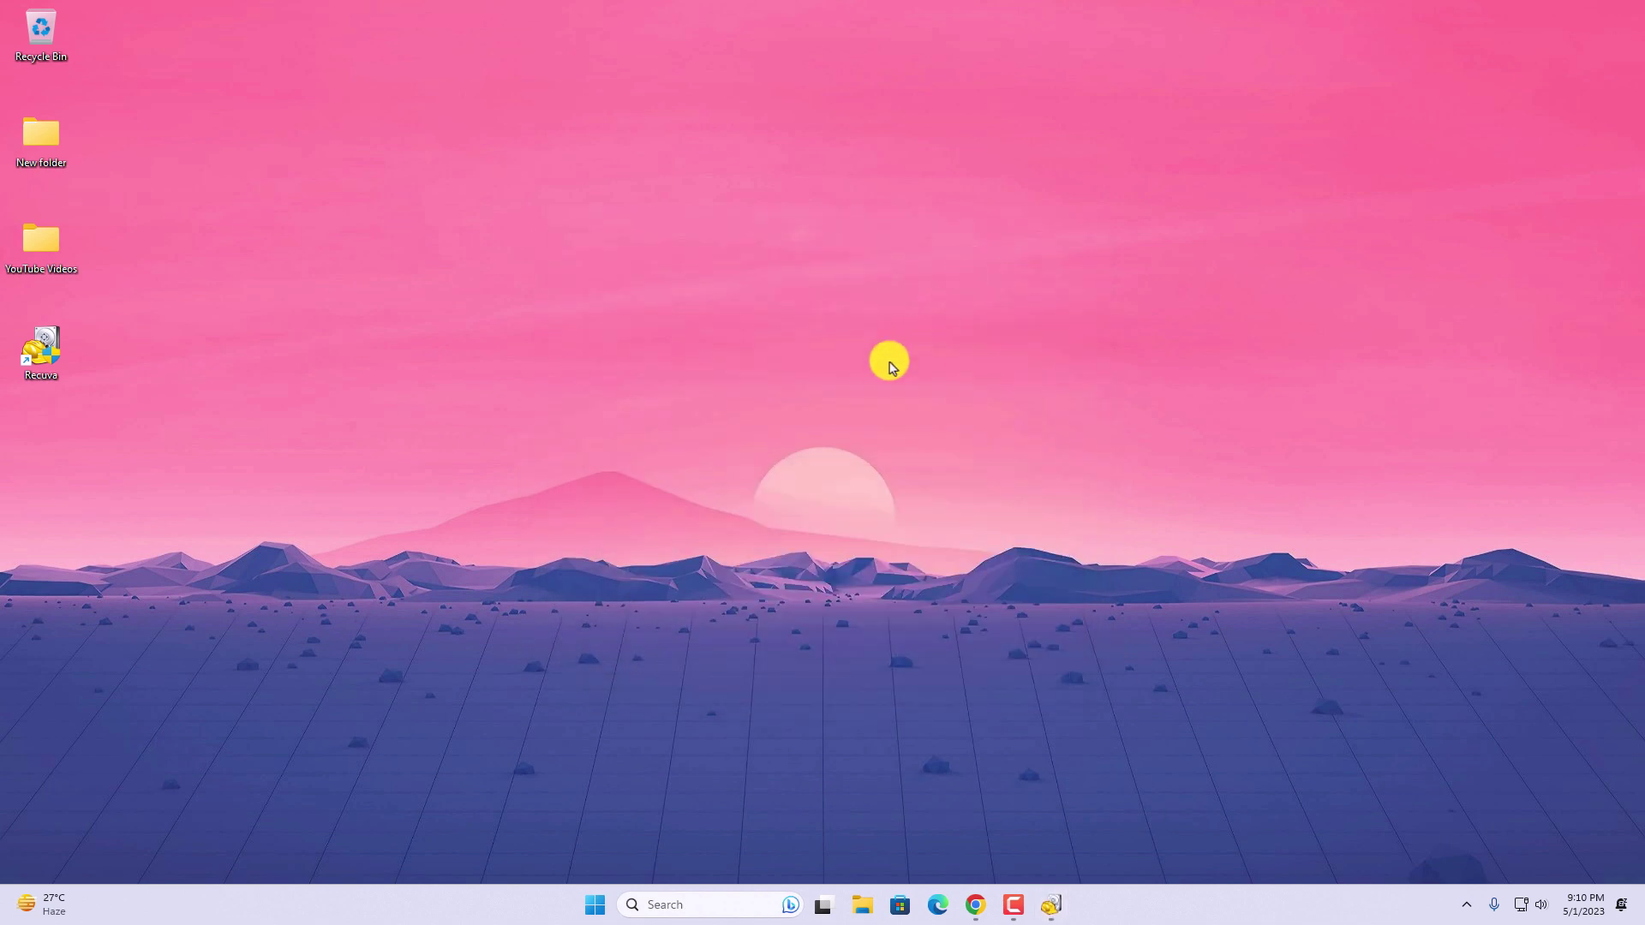